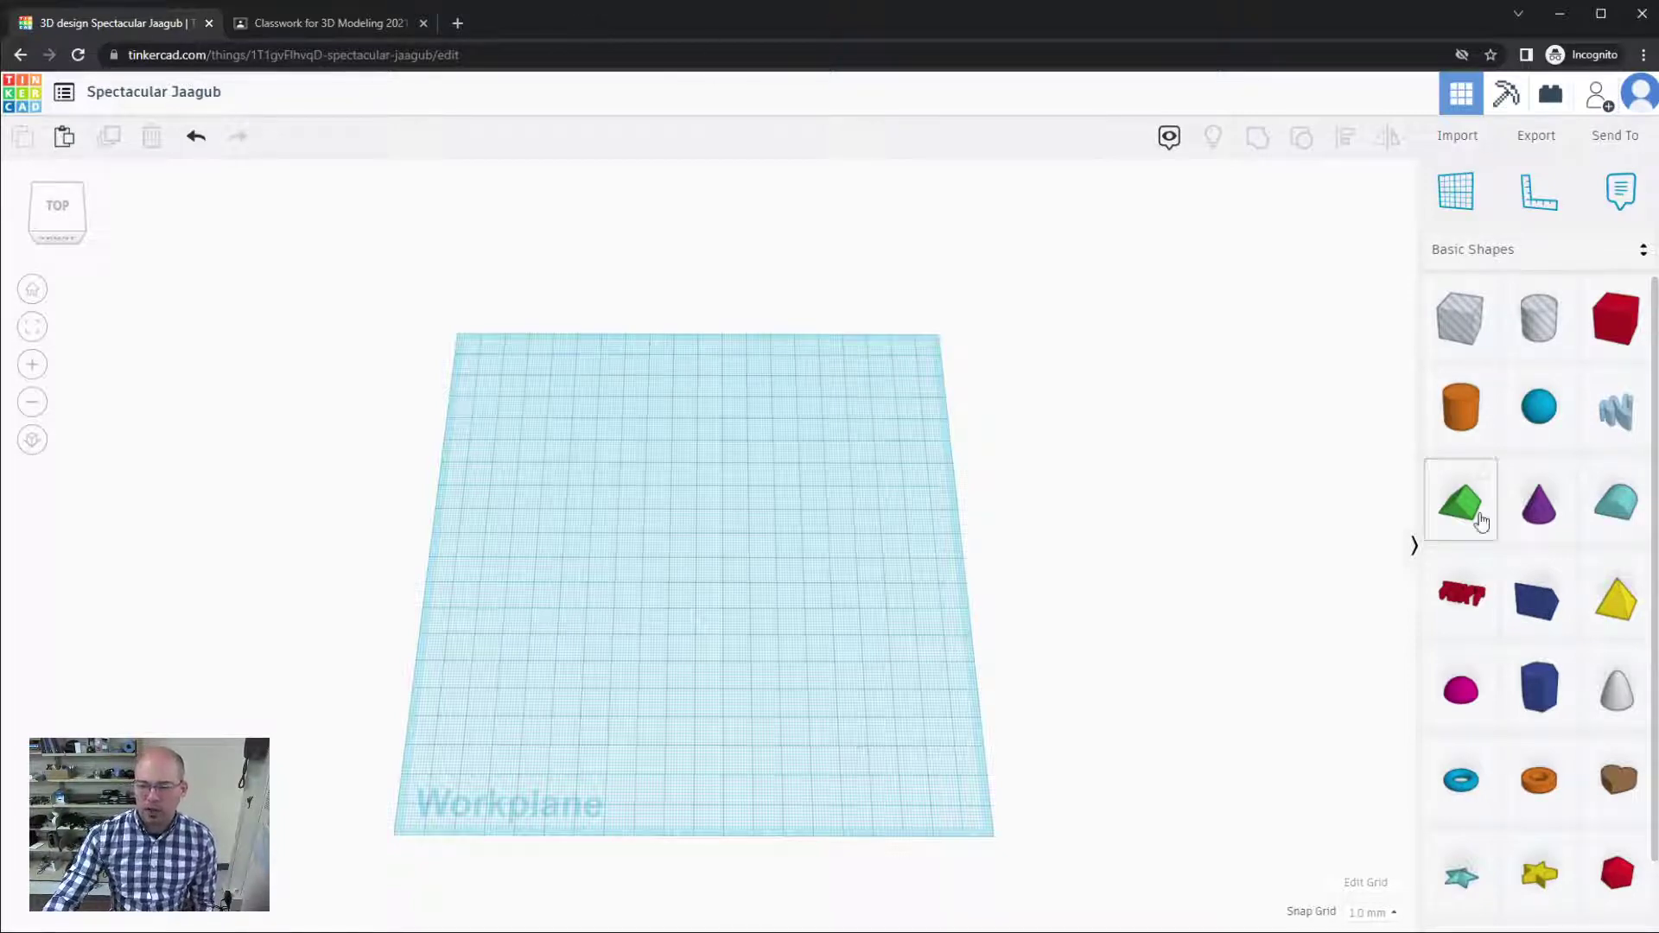
Step: Place a Roof shape near the middle of the workplane and enlarge it from its front corner into a long roof
{"action": "left_click_drag", "start_coordinate": [1481, 520], "coordinate": [689, 546]}
{"action": "right_click_drag", "start_coordinate": [692, 704], "coordinate": [711, 522]}
{"action": "scroll", "coordinate": [711, 545], "scroll_direction": "up", "scroll_amount": 3}
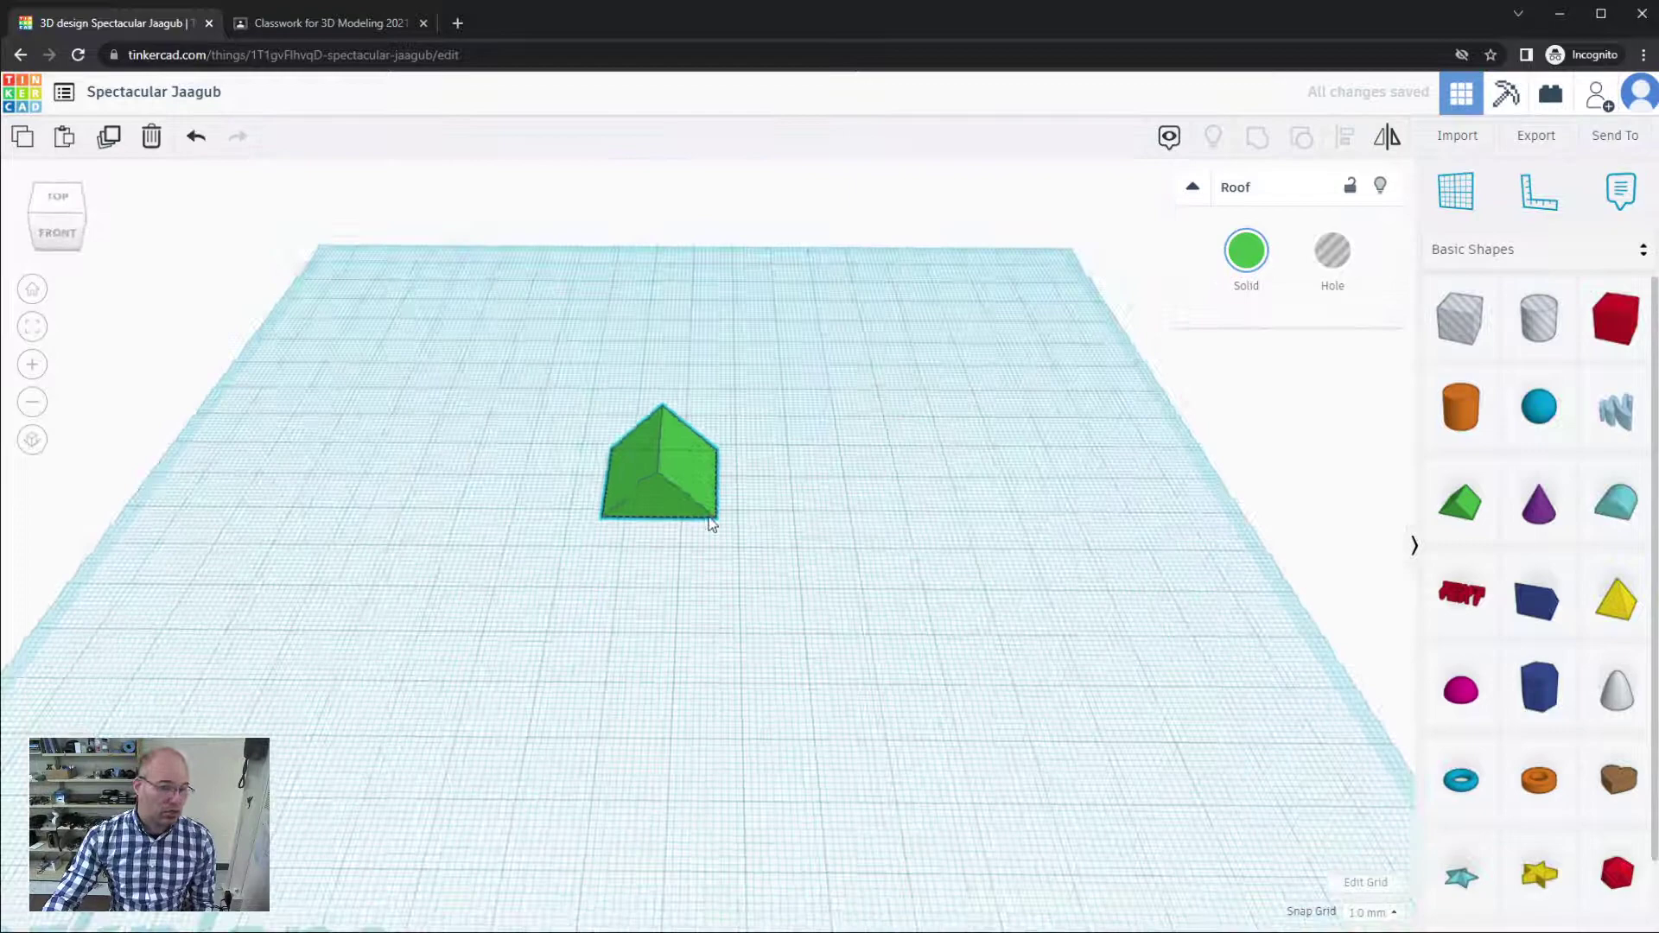
{"action": "left_click_drag", "start_coordinate": [714, 522], "coordinate": [767, 630]}
{"action": "left_click", "coordinate": [915, 663]}
{"action": "mouse_move", "coordinate": [915, 663]}
{"action": "right_mouse_down"}
{"action": "mouse_move", "coordinate": [904, 703]}
{"action": "mouse_move", "coordinate": [907, 645]}
{"action": "right_mouse_up"}
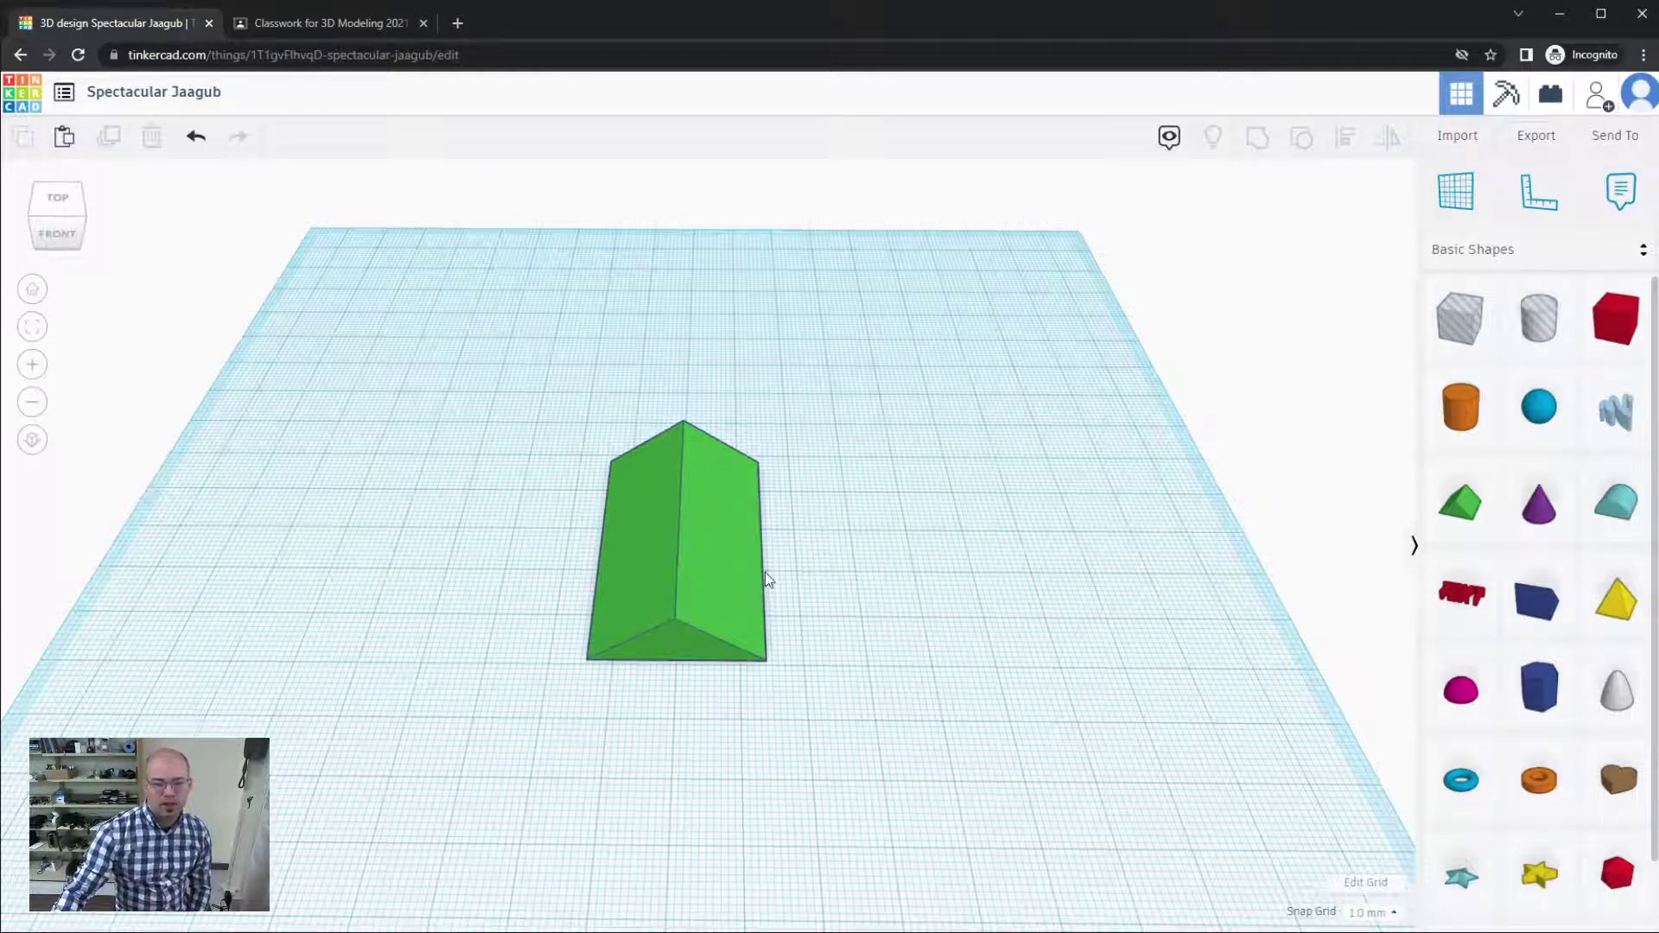
Step: Mirror the roof vertically so it is upside down, and inspect it from a low angle
{"action": "left_click", "coordinate": [716, 586]}
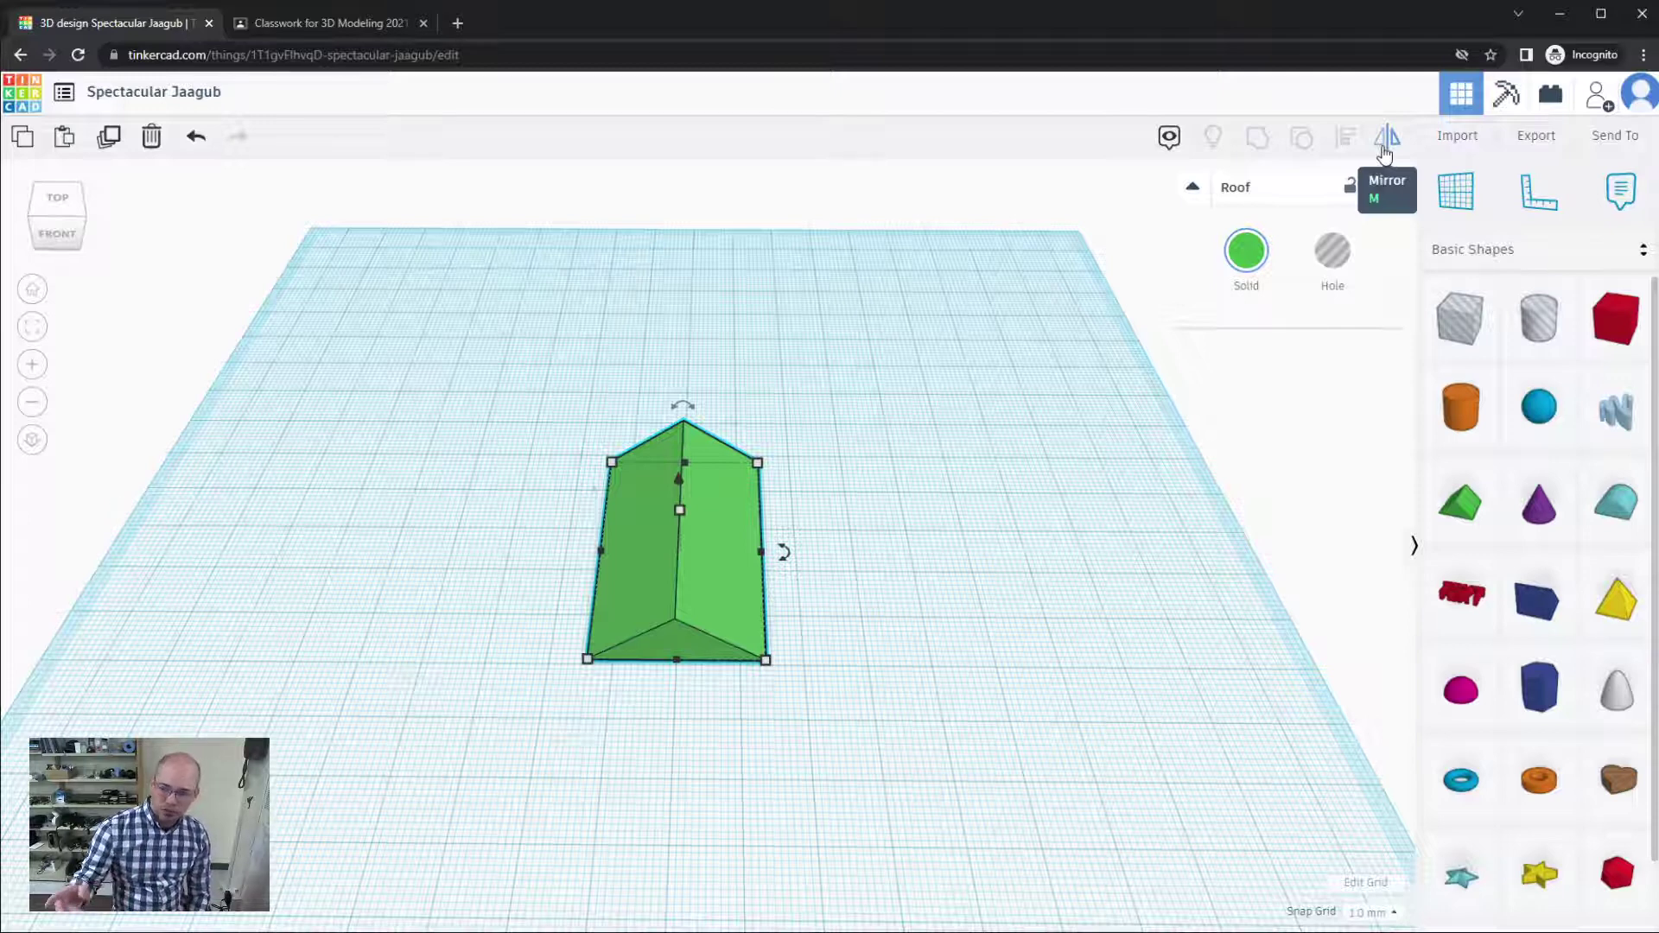
{"action": "left_click", "coordinate": [1385, 148]}
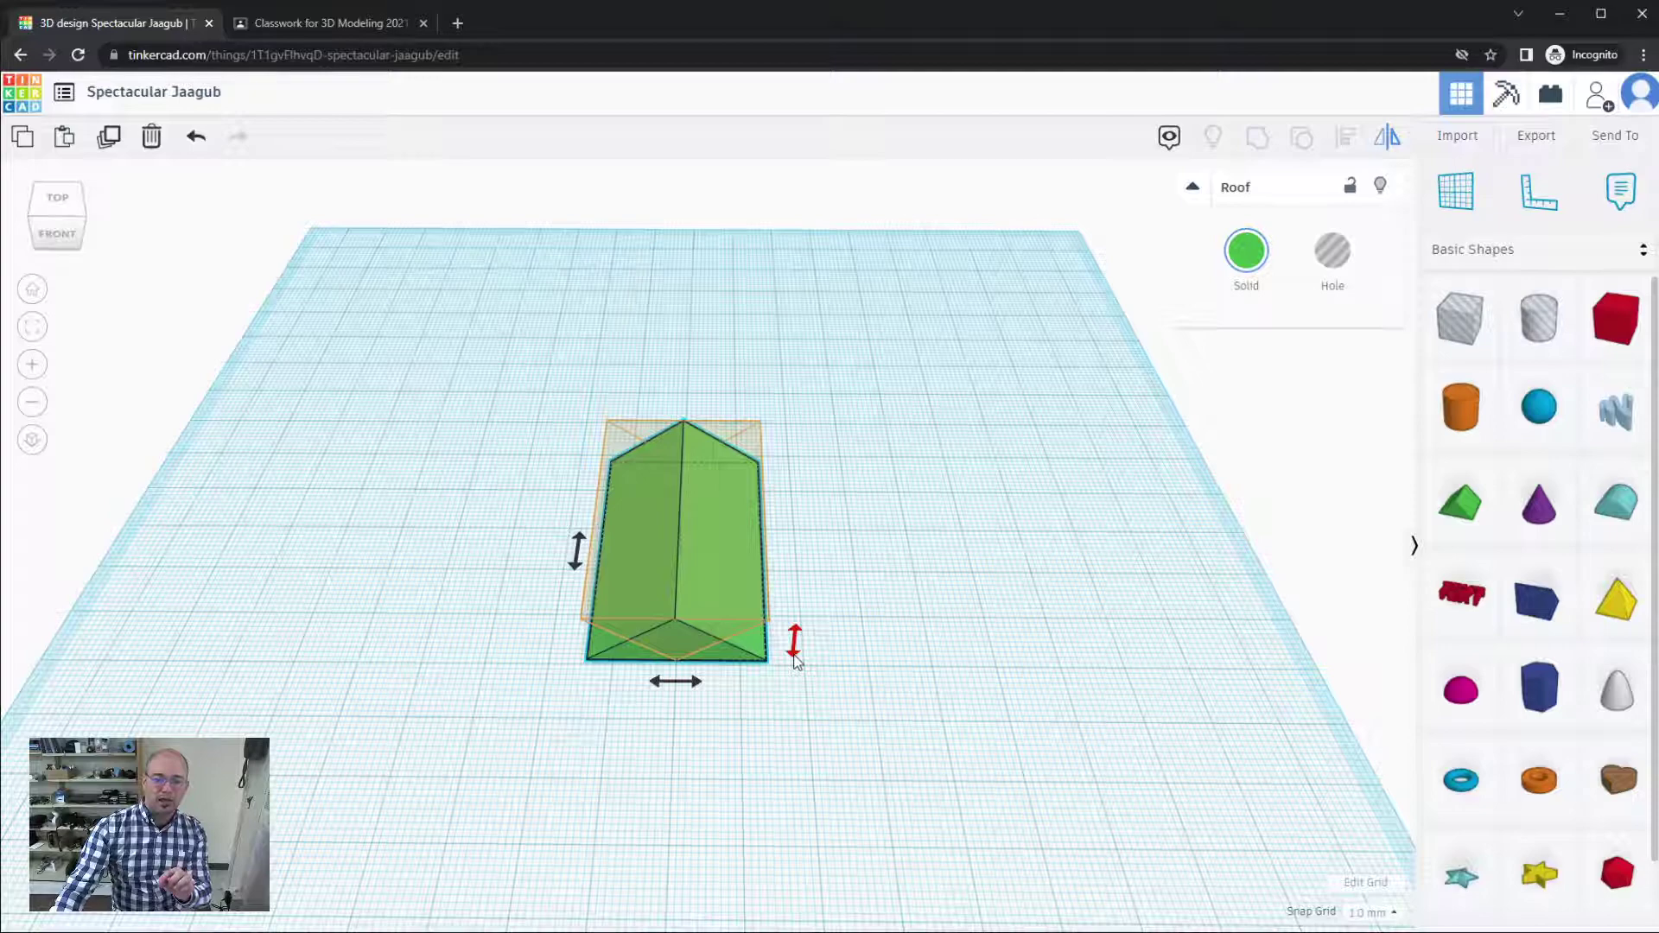
{"action": "left_click_drag", "start_coordinate": [797, 661], "coordinate": [795, 659]}
{"action": "left_click", "coordinate": [787, 694]}
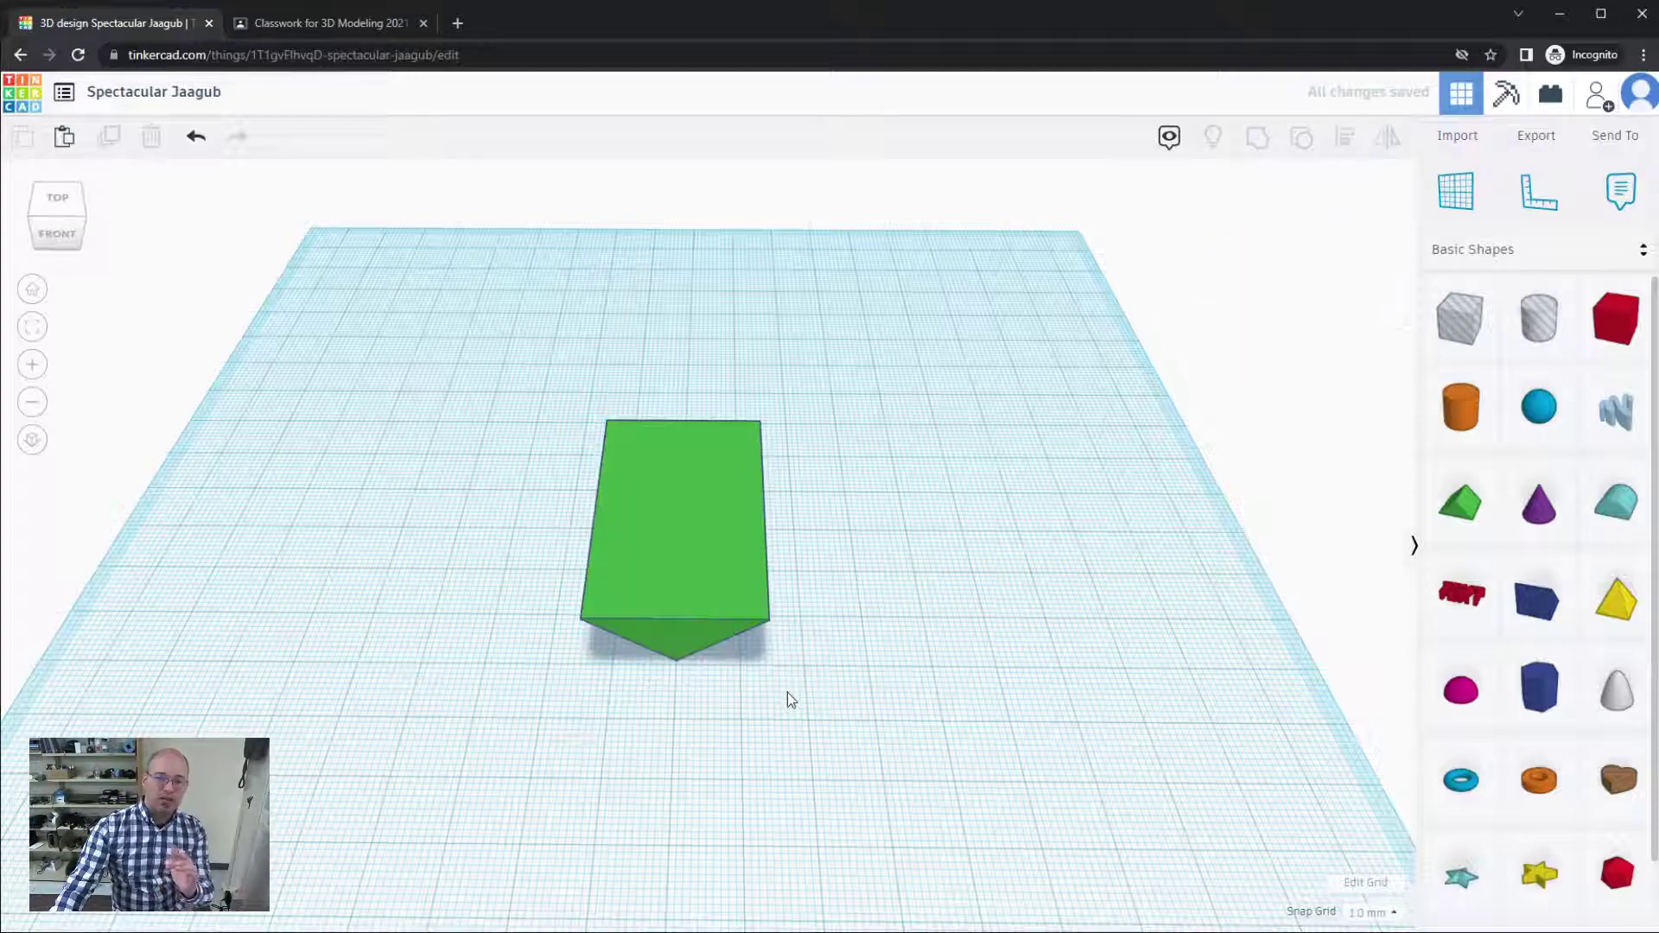
{"action": "right_click_drag", "start_coordinate": [786, 692], "coordinate": [789, 617]}
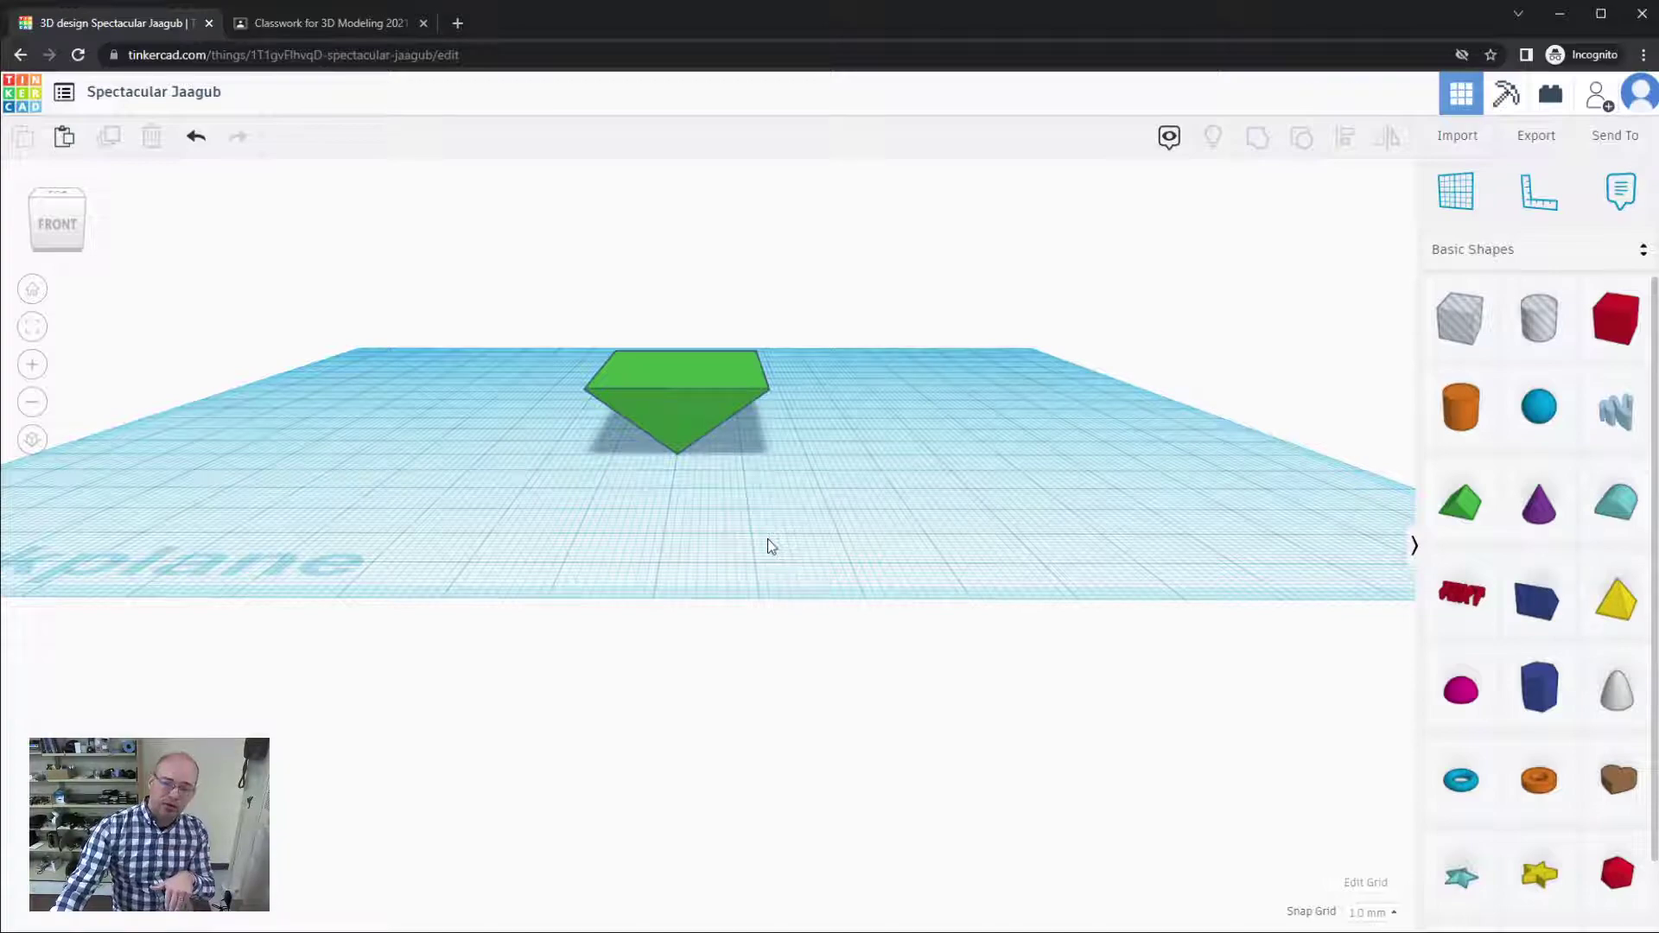
{"action": "right_click_drag", "start_coordinate": [766, 536], "coordinate": [768, 604]}
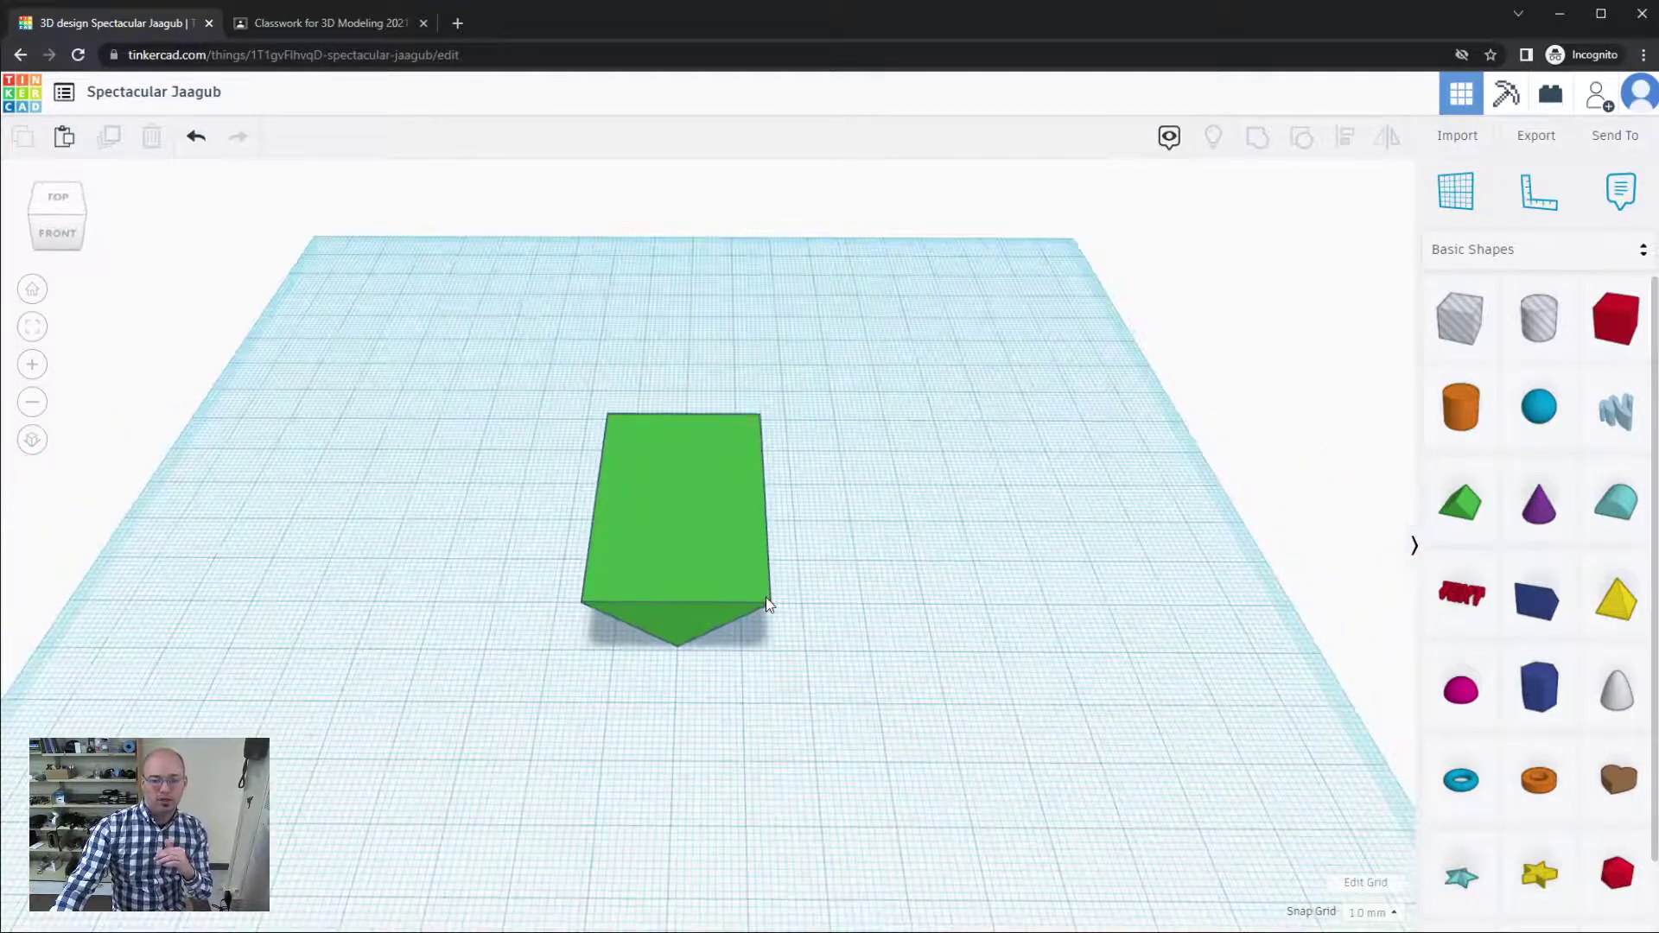
Step: Undo the vertical mirror of the roof
{"action": "left_click", "coordinate": [734, 559]}
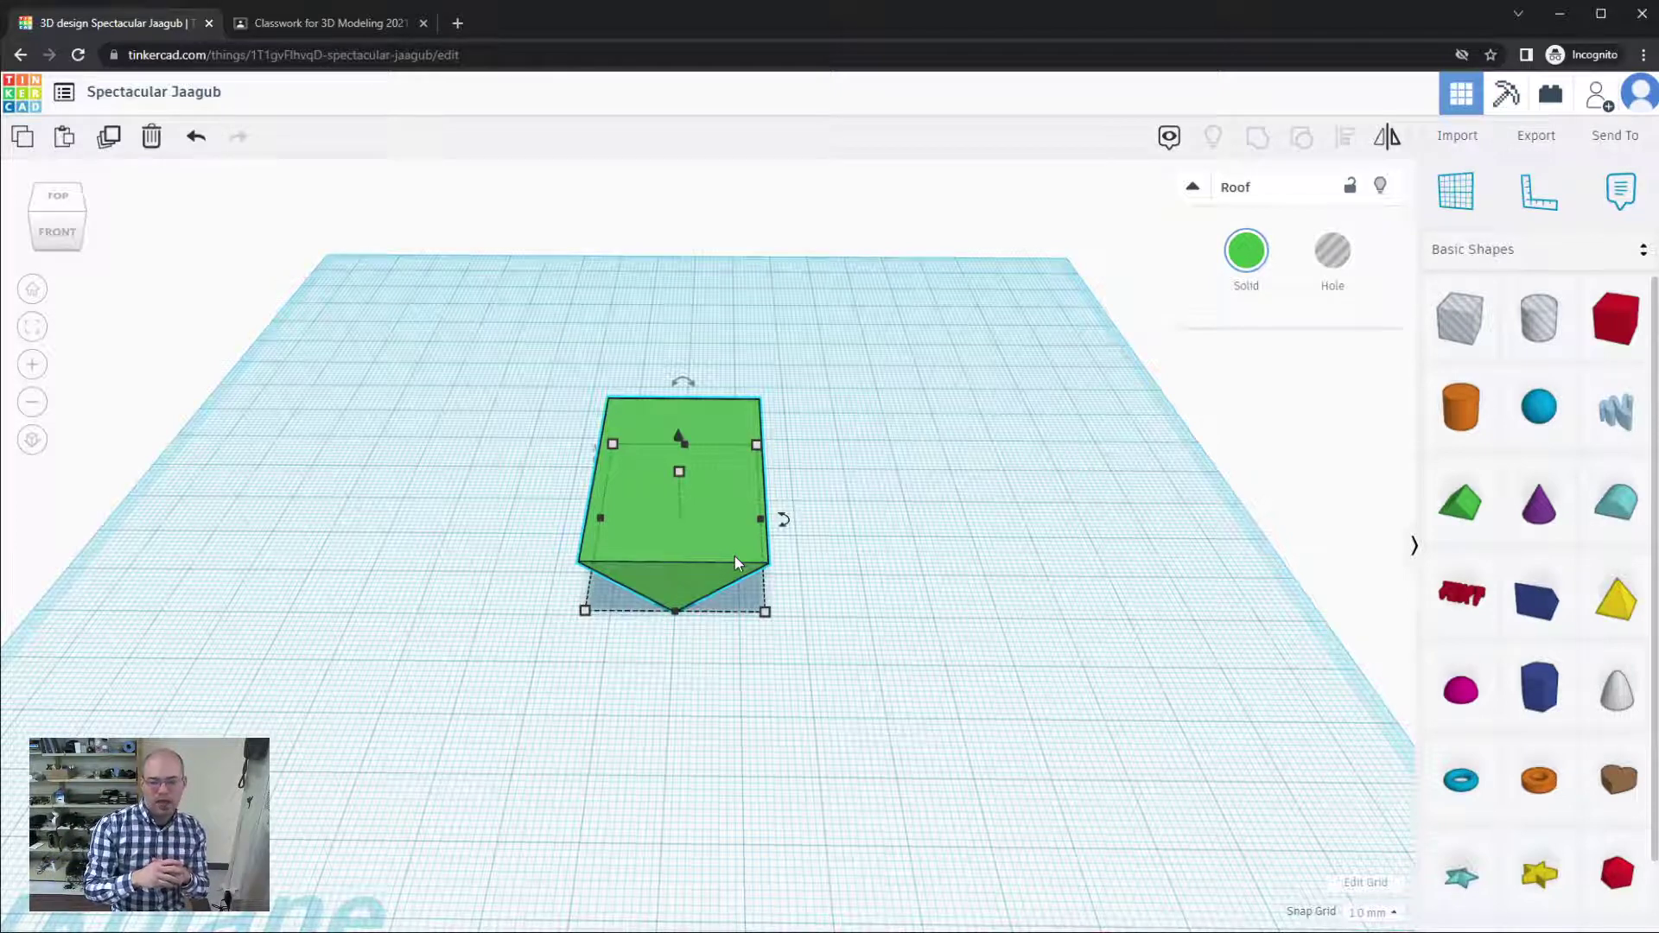
{"action": "left_click_drag", "start_coordinate": [735, 556], "coordinate": [735, 556]}
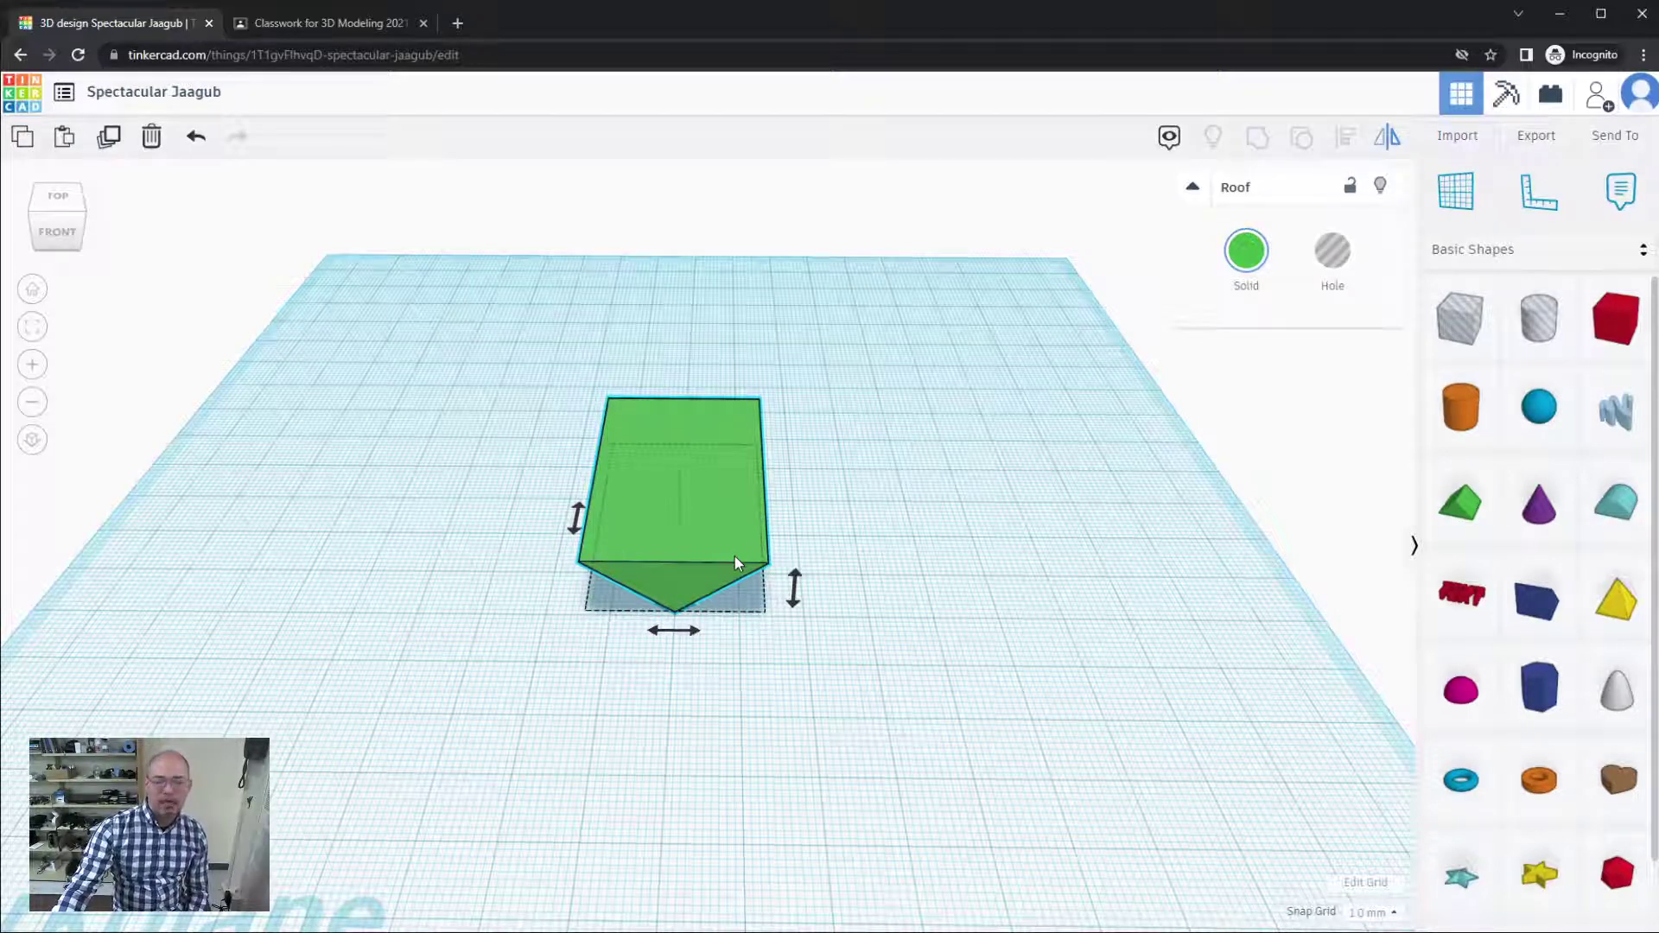
{"action": "key", "text": "ctrl+z"}
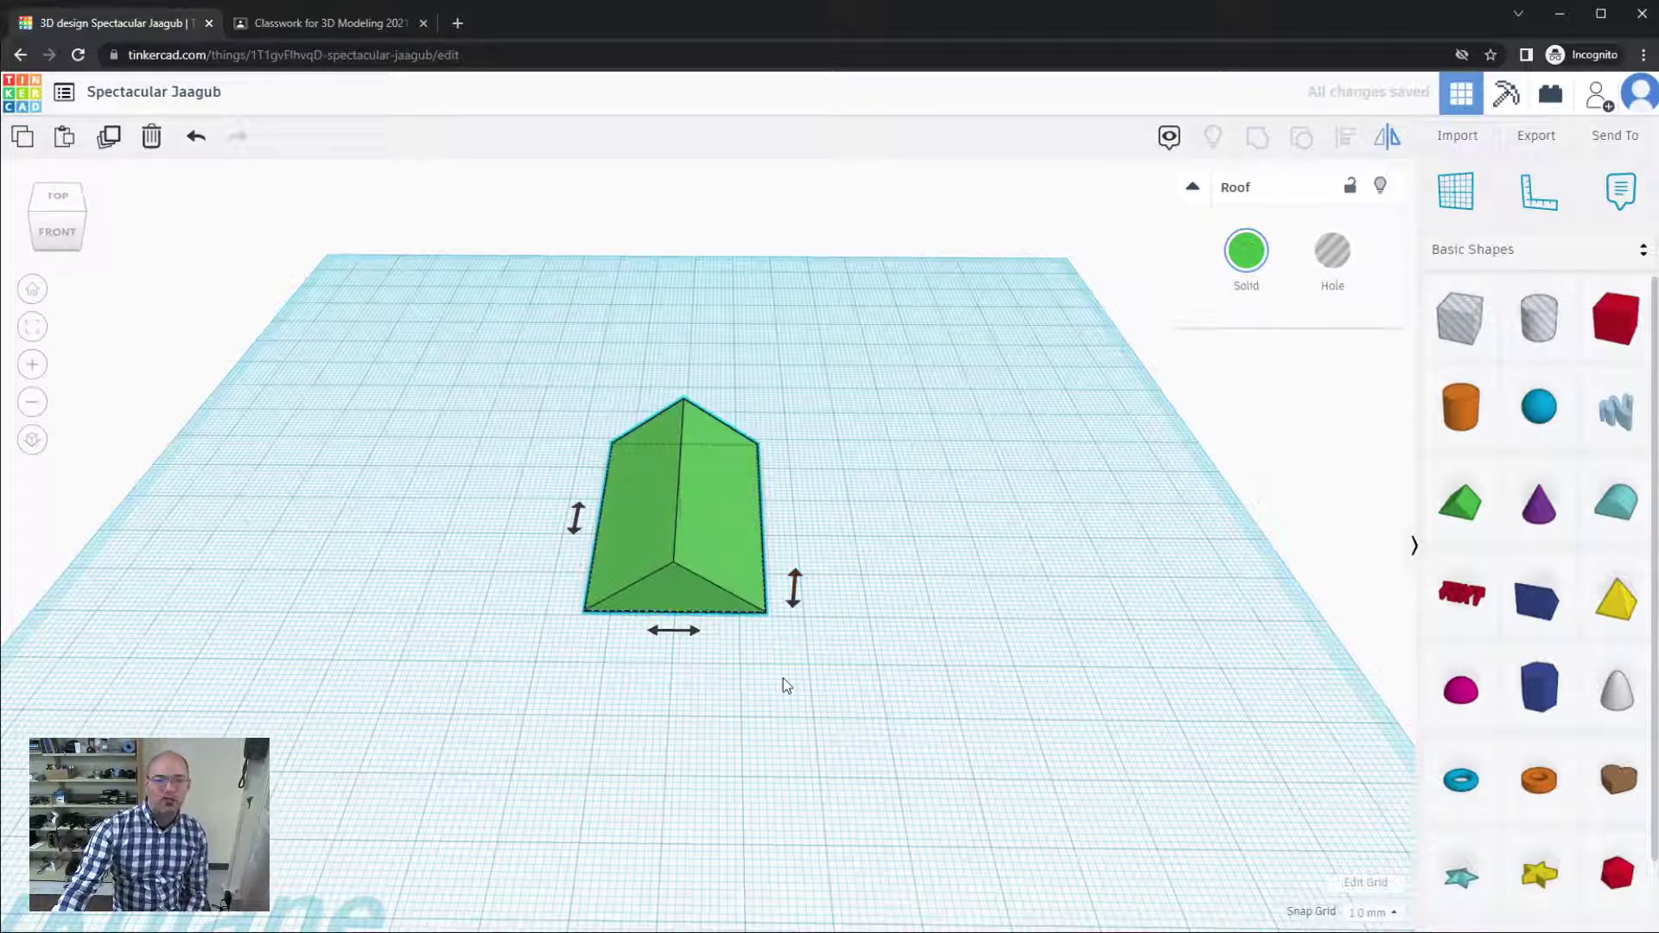
{"action": "left_click", "coordinate": [783, 678]}
{"action": "right_click_drag", "start_coordinate": [785, 680], "coordinate": [796, 718]}
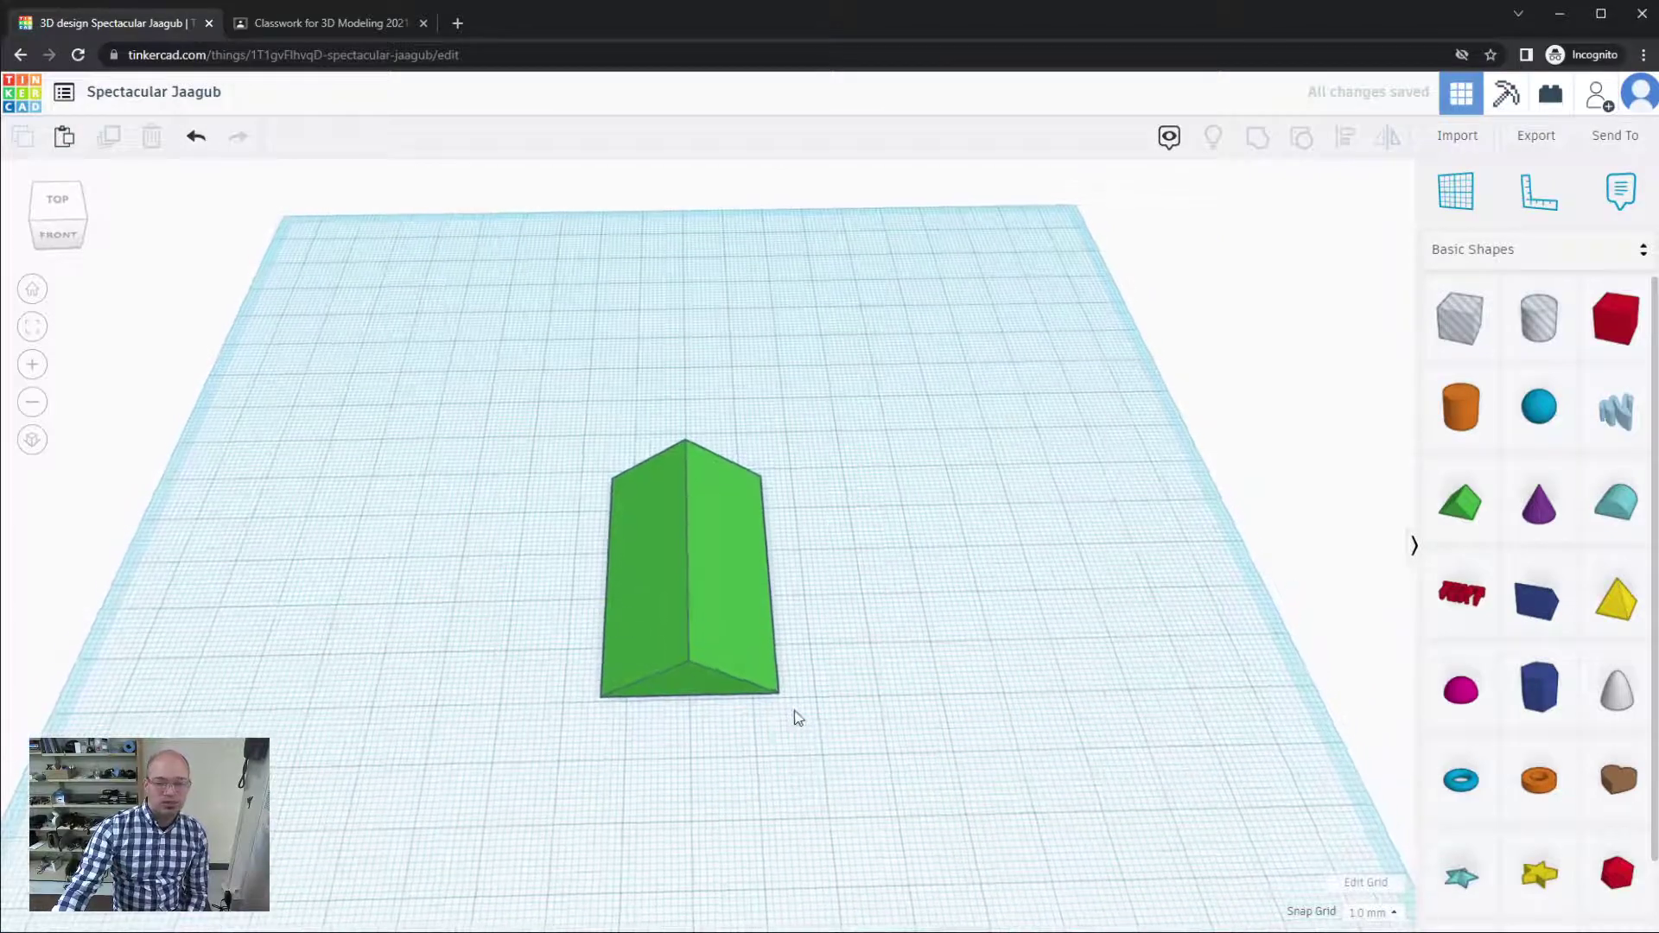
Step: Rotate the roof on the workplane so it lies diagonally
{"action": "left_click", "coordinate": [738, 647]}
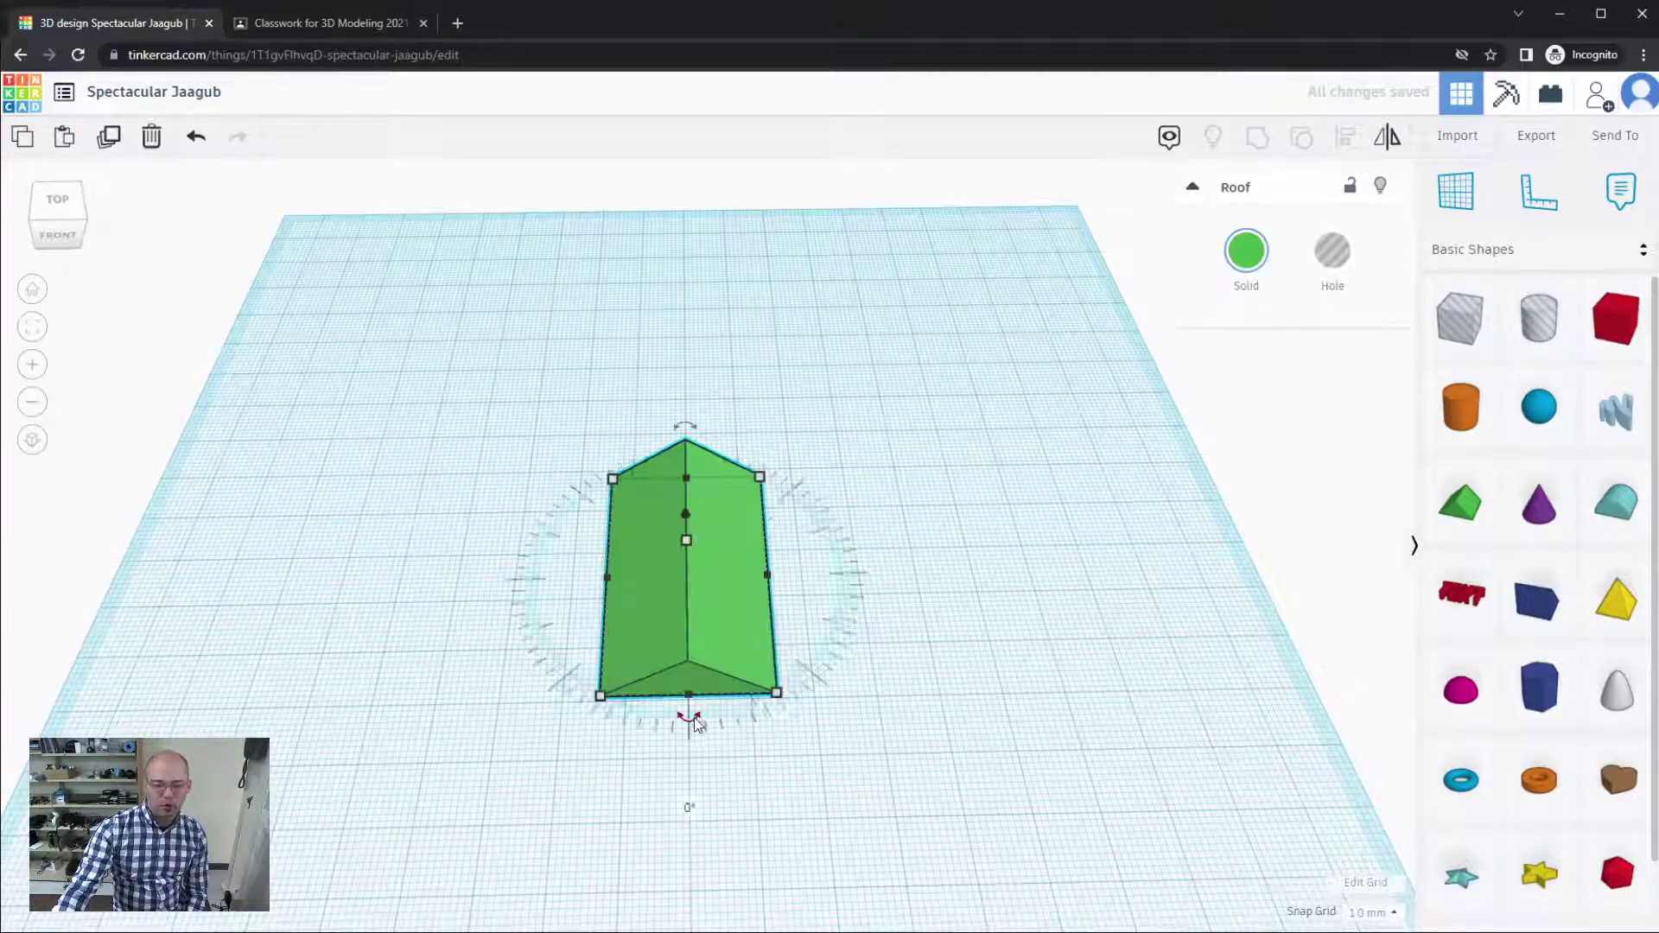
{"action": "left_click_drag", "start_coordinate": [696, 724], "coordinate": [587, 735]}
{"action": "left_click", "coordinate": [726, 791]}
{"action": "right_click_drag", "start_coordinate": [726, 791], "coordinate": [696, 584]}
Step: Mirror the diagonal roof left to right and front to back
{"action": "left_click", "coordinate": [699, 592]}
{"action": "left_click_drag", "start_coordinate": [697, 586], "coordinate": [696, 585]}
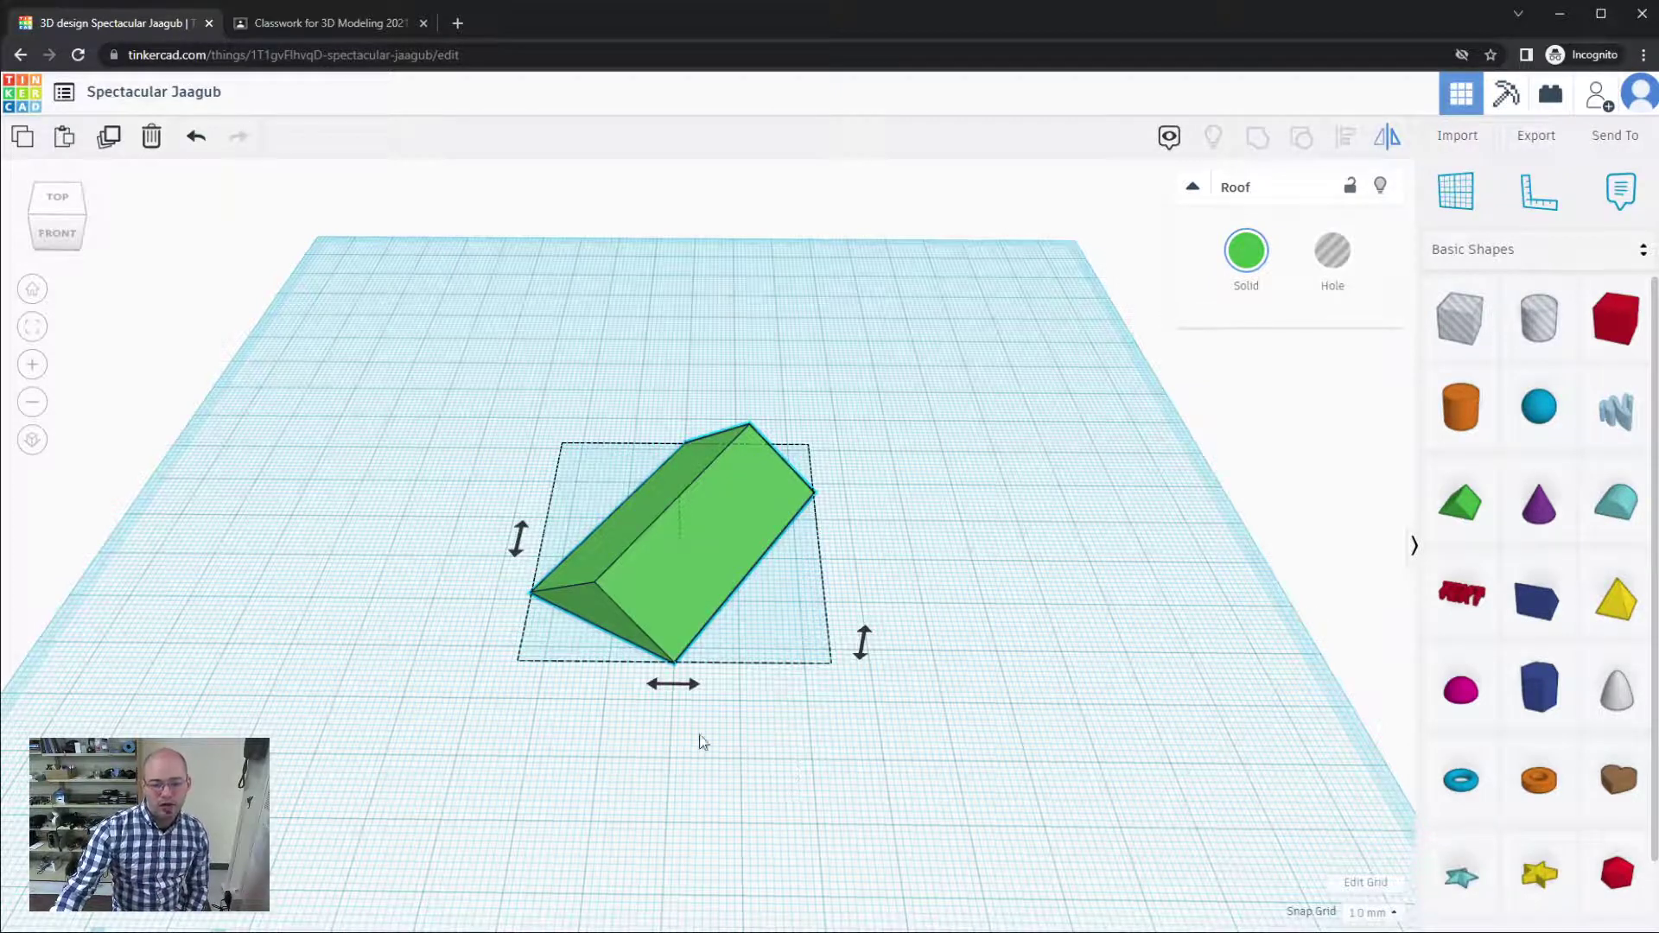
{"action": "mouse_move", "coordinate": [688, 691]}
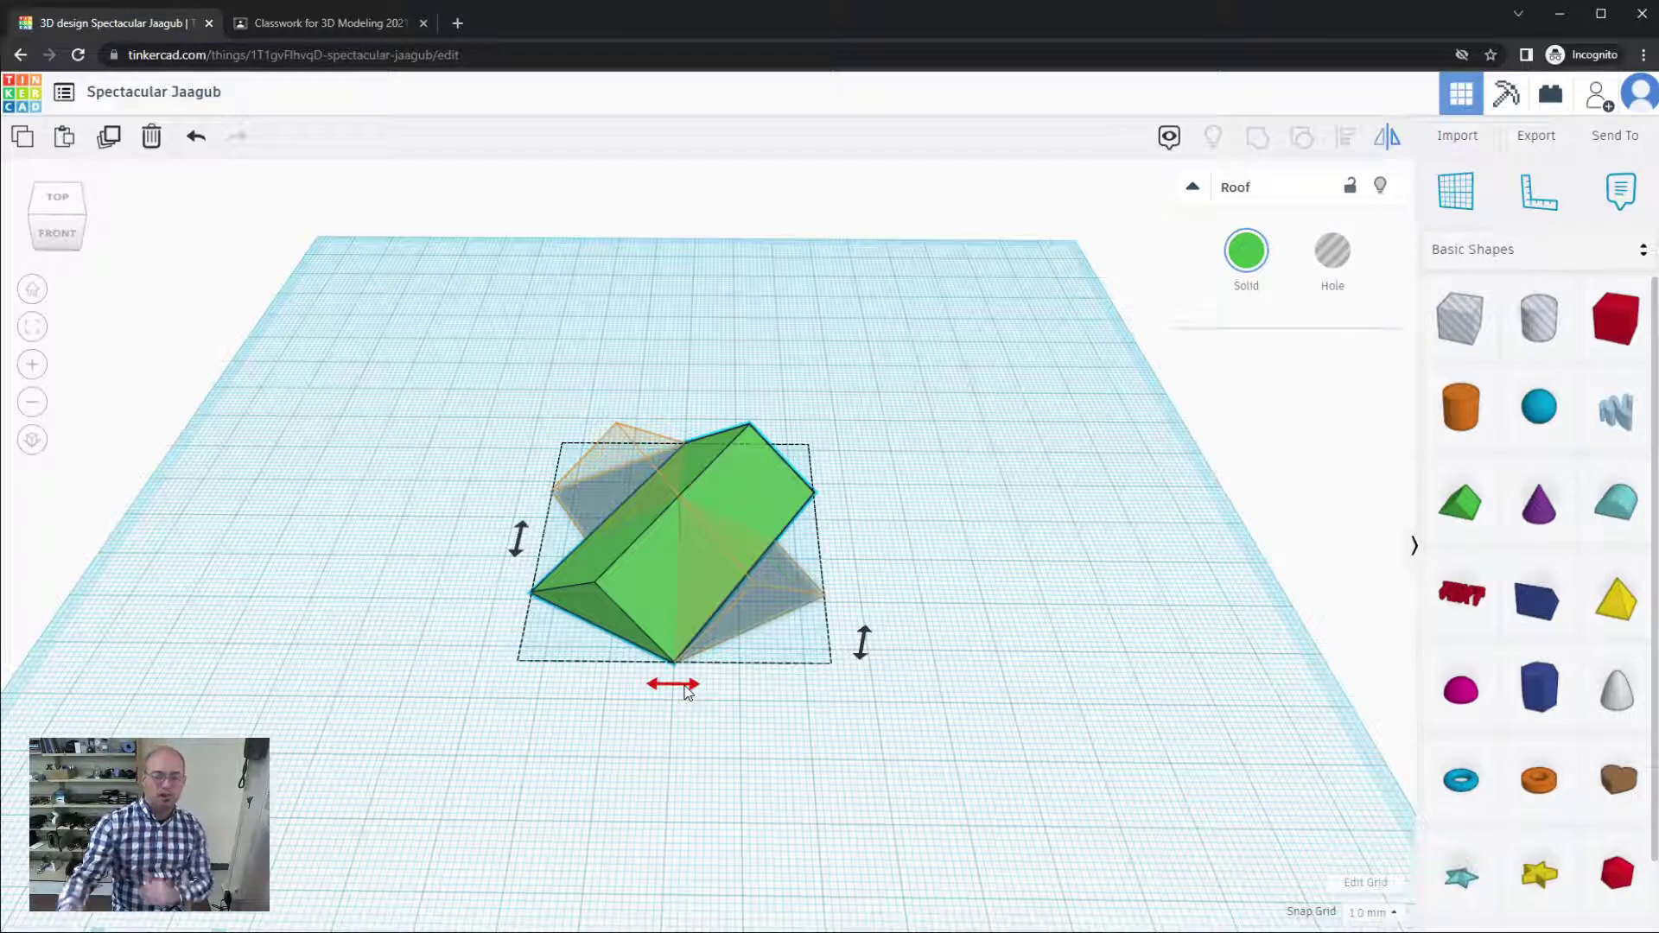
{"action": "left_click", "coordinate": [685, 689]}
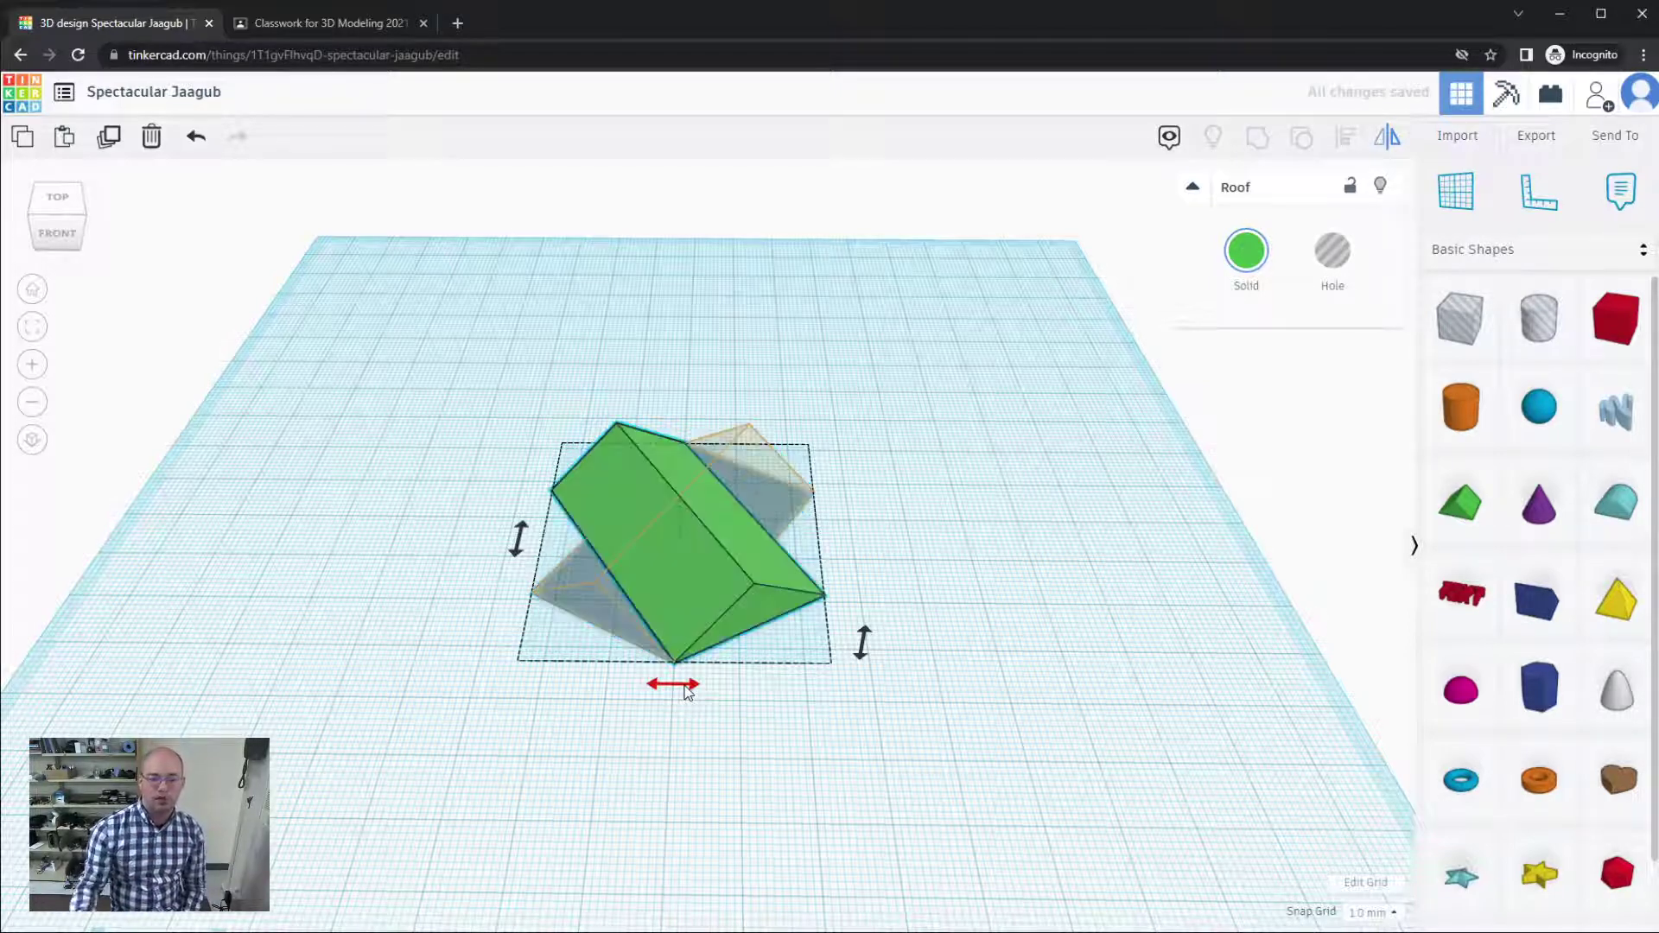
{"action": "left_click", "coordinate": [519, 543]}
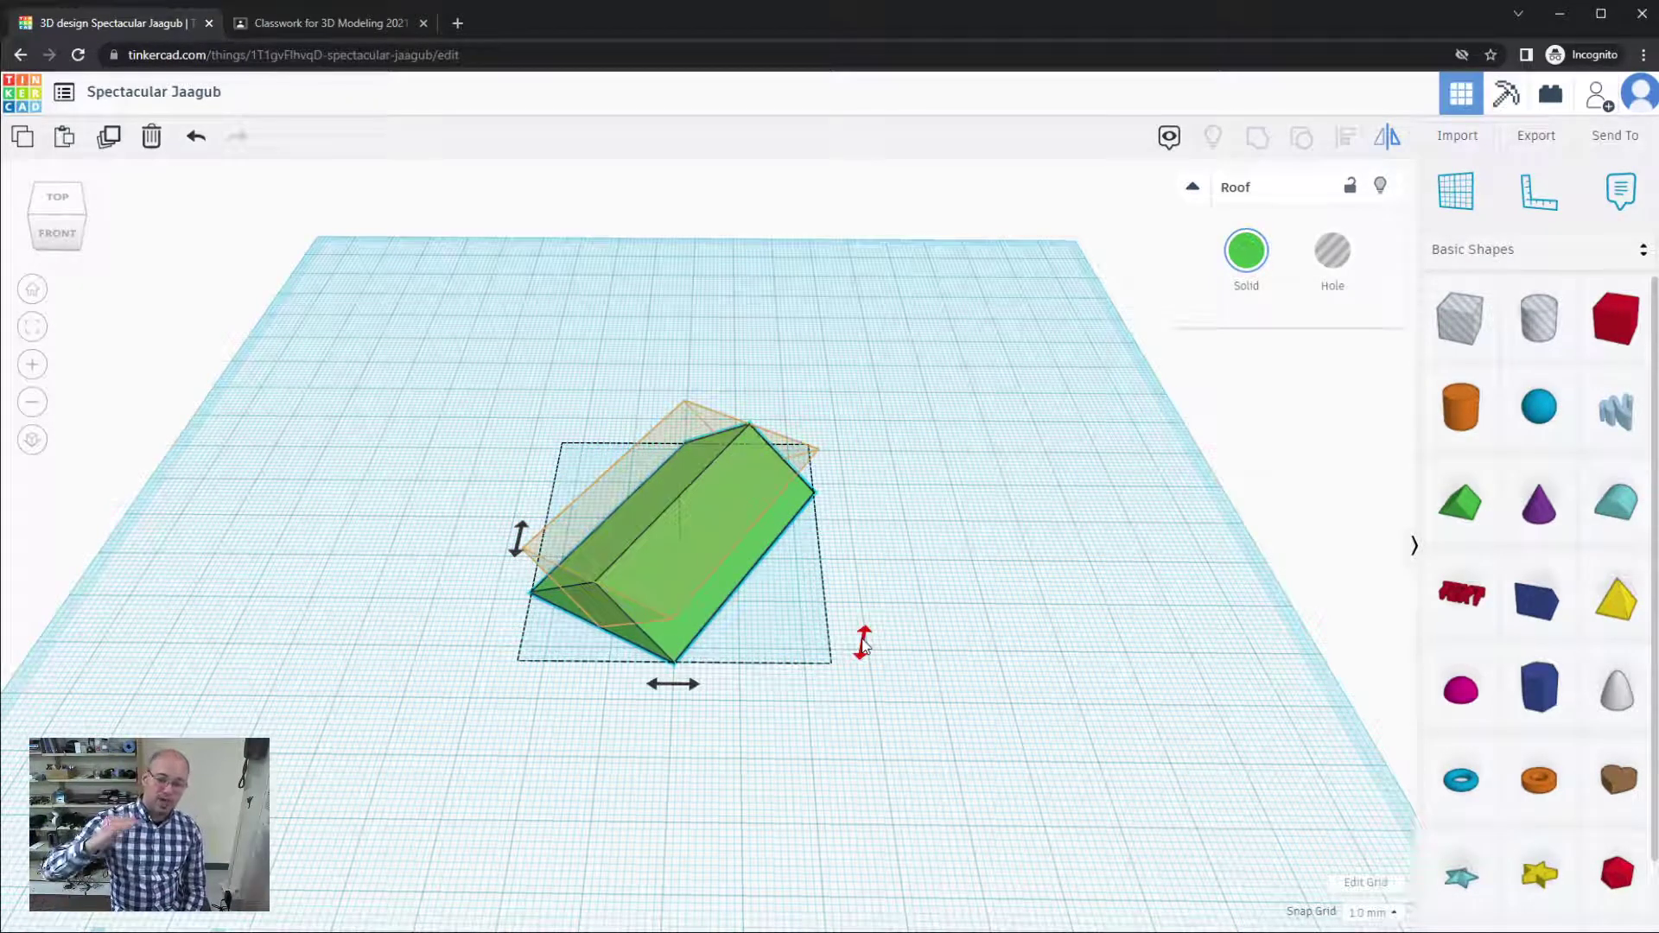
Step: Mirror the roof vertically and back again, and delete it from the workplane
{"action": "left_click", "coordinate": [863, 644]}
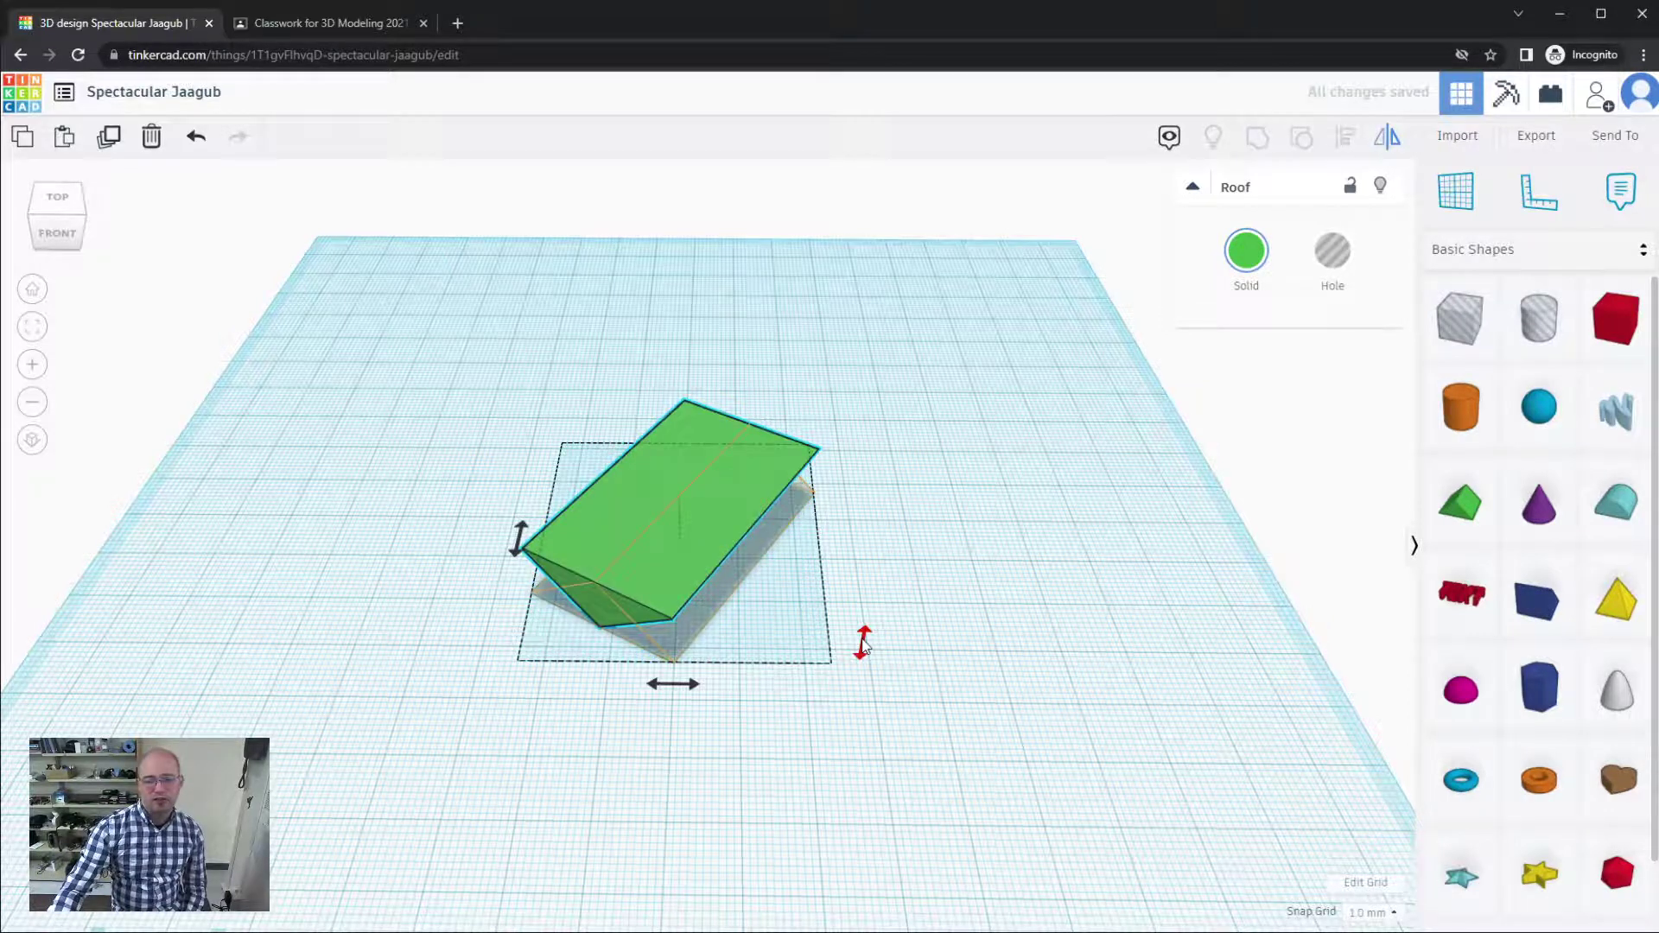
{"action": "left_click", "coordinate": [863, 644]}
{"action": "left_click", "coordinate": [889, 774]}
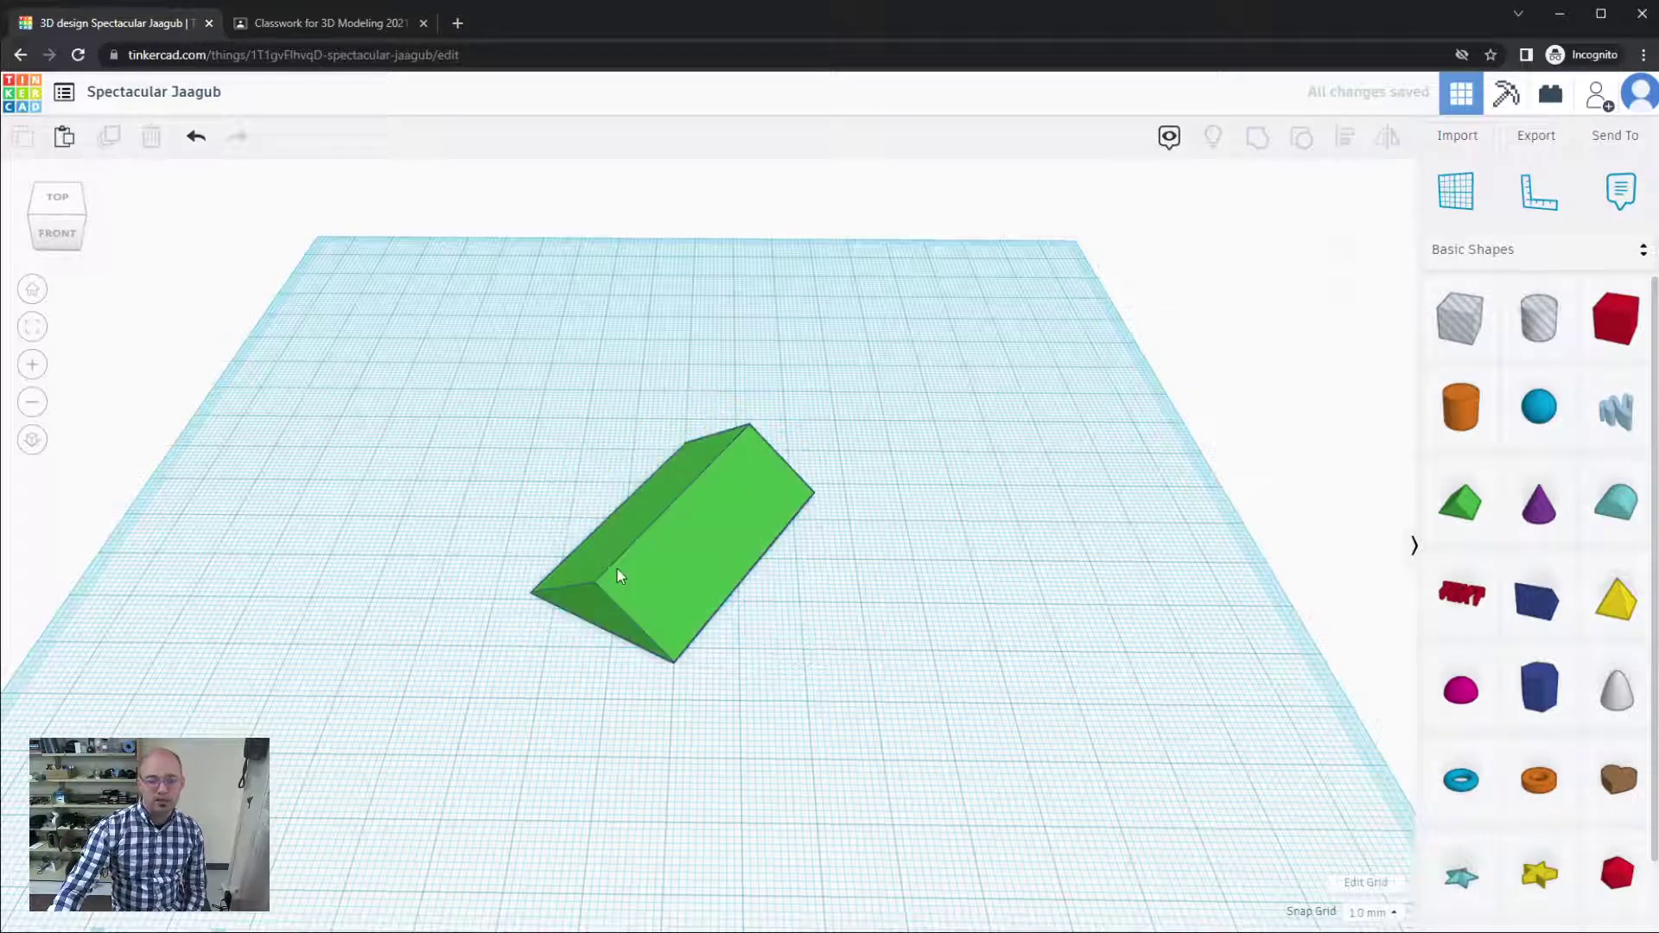
{"action": "left_click", "coordinate": [617, 567]}
{"action": "key", "text": "Delete"}
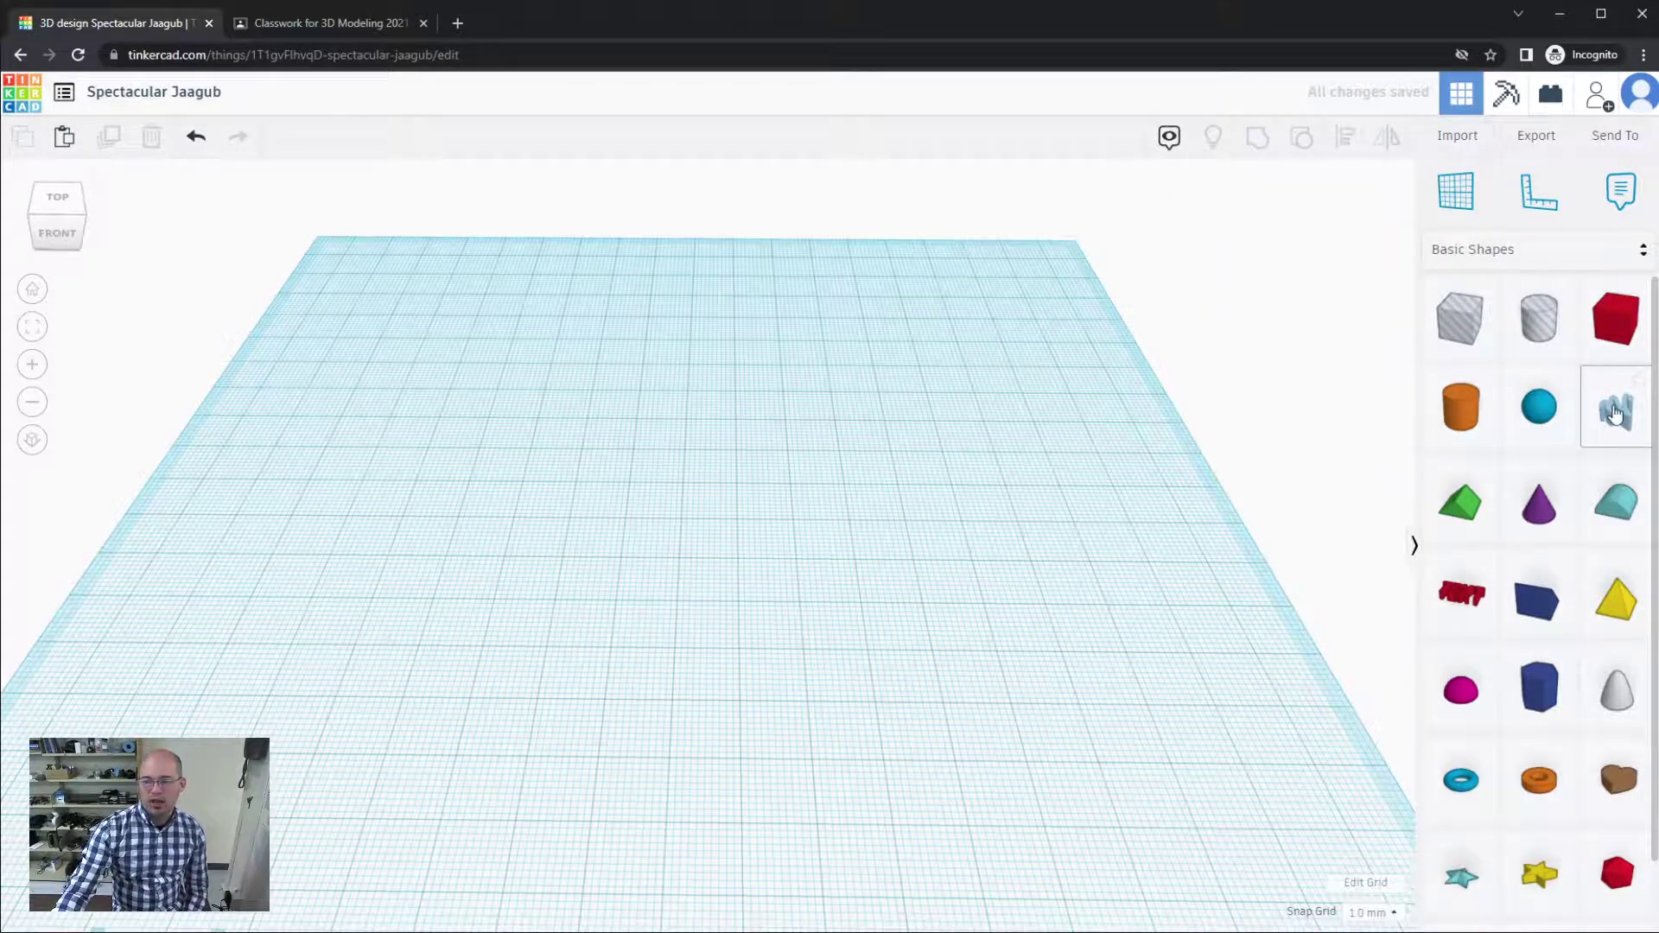
Step: Place a Scribble shape on the workplane and draw an irregular freehand outline with a tall jagged end and a pointed opposite end
{"action": "left_click_drag", "start_coordinate": [1614, 414], "coordinate": [652, 443]}
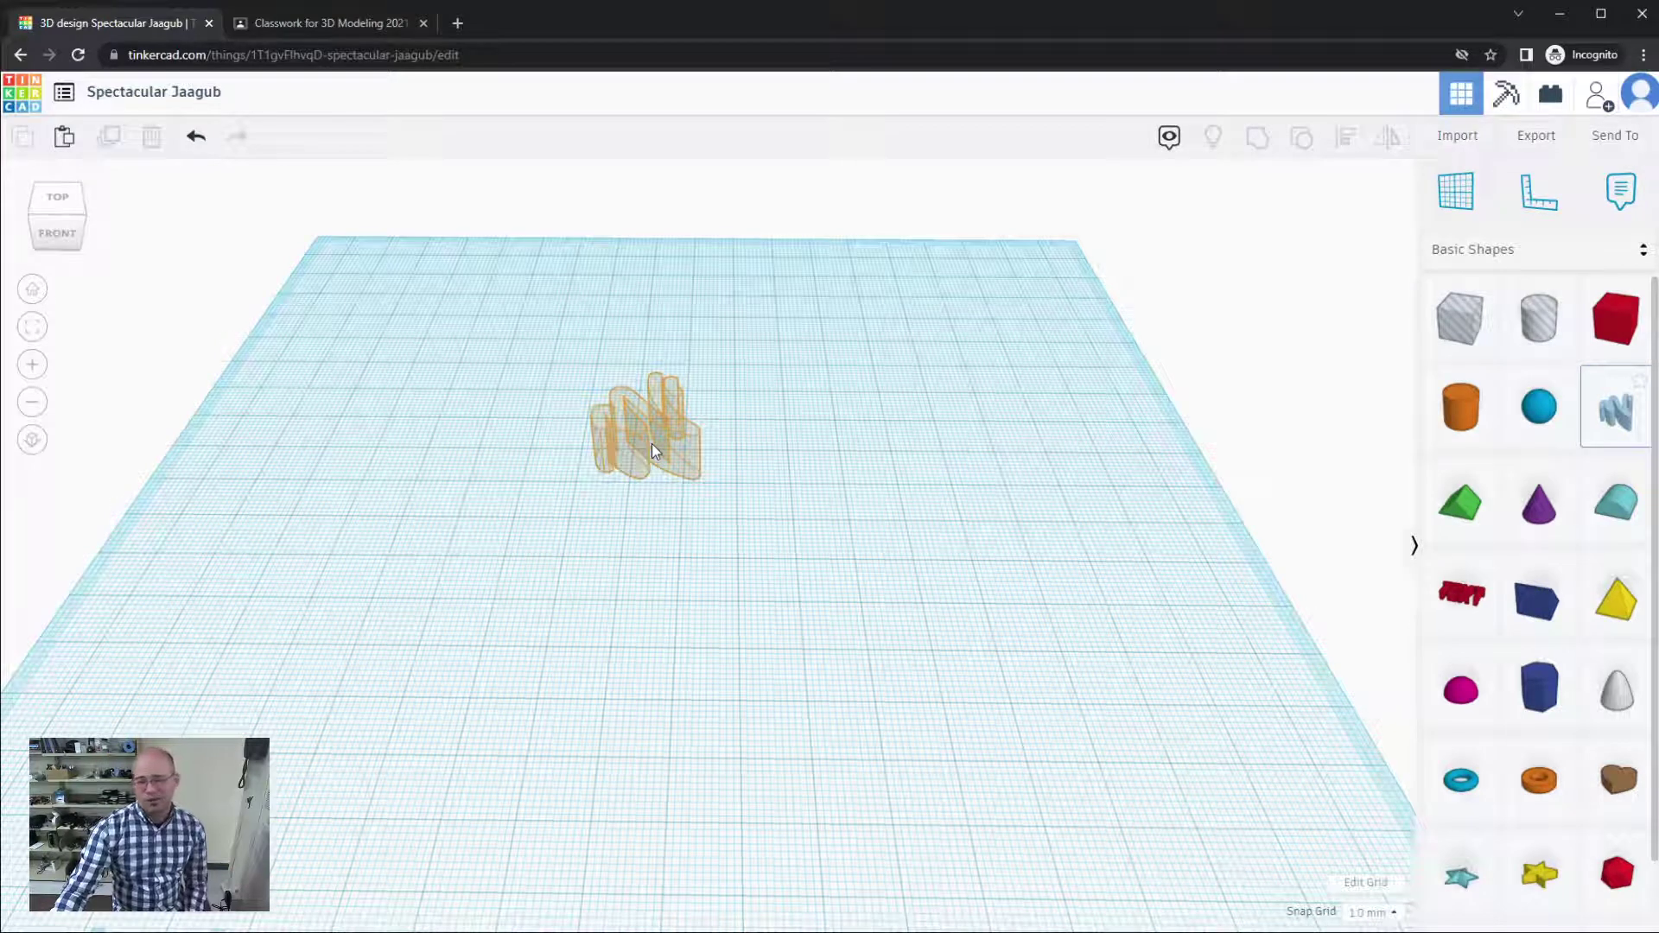
{"action": "mouse_move", "coordinate": [652, 444]}
{"action": "left_mouse_down"}
{"action": "mouse_move", "coordinate": [591, 465]}
{"action": "mouse_move", "coordinate": [605, 469]}
{"action": "mouse_move", "coordinate": [593, 446]}
{"action": "mouse_move", "coordinate": [1304, 426]}
{"action": "mouse_move", "coordinate": [1405, 406]}
{"action": "mouse_move", "coordinate": [656, 448]}
{"action": "mouse_move", "coordinate": [592, 474]}
{"action": "left_mouse_up"}
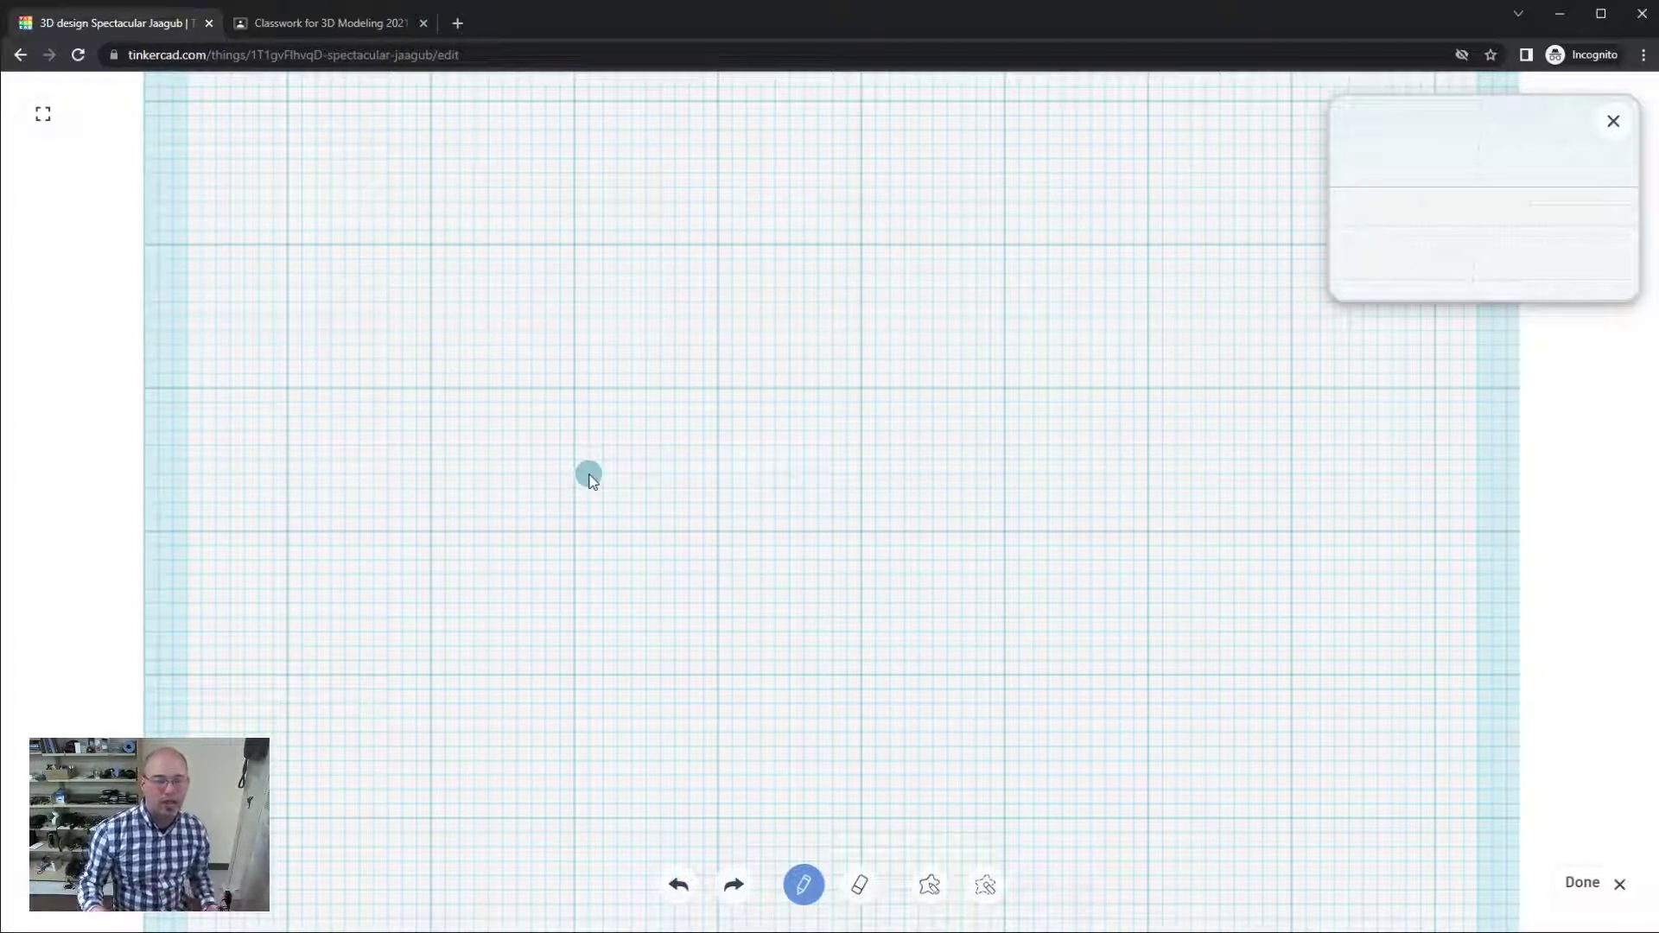
{"action": "mouse_move", "coordinate": [545, 237]}
{"action": "left_mouse_down"}
{"action": "mouse_move", "coordinate": [939, 343]}
{"action": "mouse_move", "coordinate": [964, 545]}
{"action": "mouse_move", "coordinate": [644, 595]}
{"action": "mouse_move", "coordinate": [453, 471]}
{"action": "mouse_move", "coordinate": [358, 603]}
{"action": "mouse_move", "coordinate": [357, 536]}
{"action": "mouse_move", "coordinate": [461, 146]}
{"action": "mouse_move", "coordinate": [541, 248]}
{"action": "left_mouse_up"}
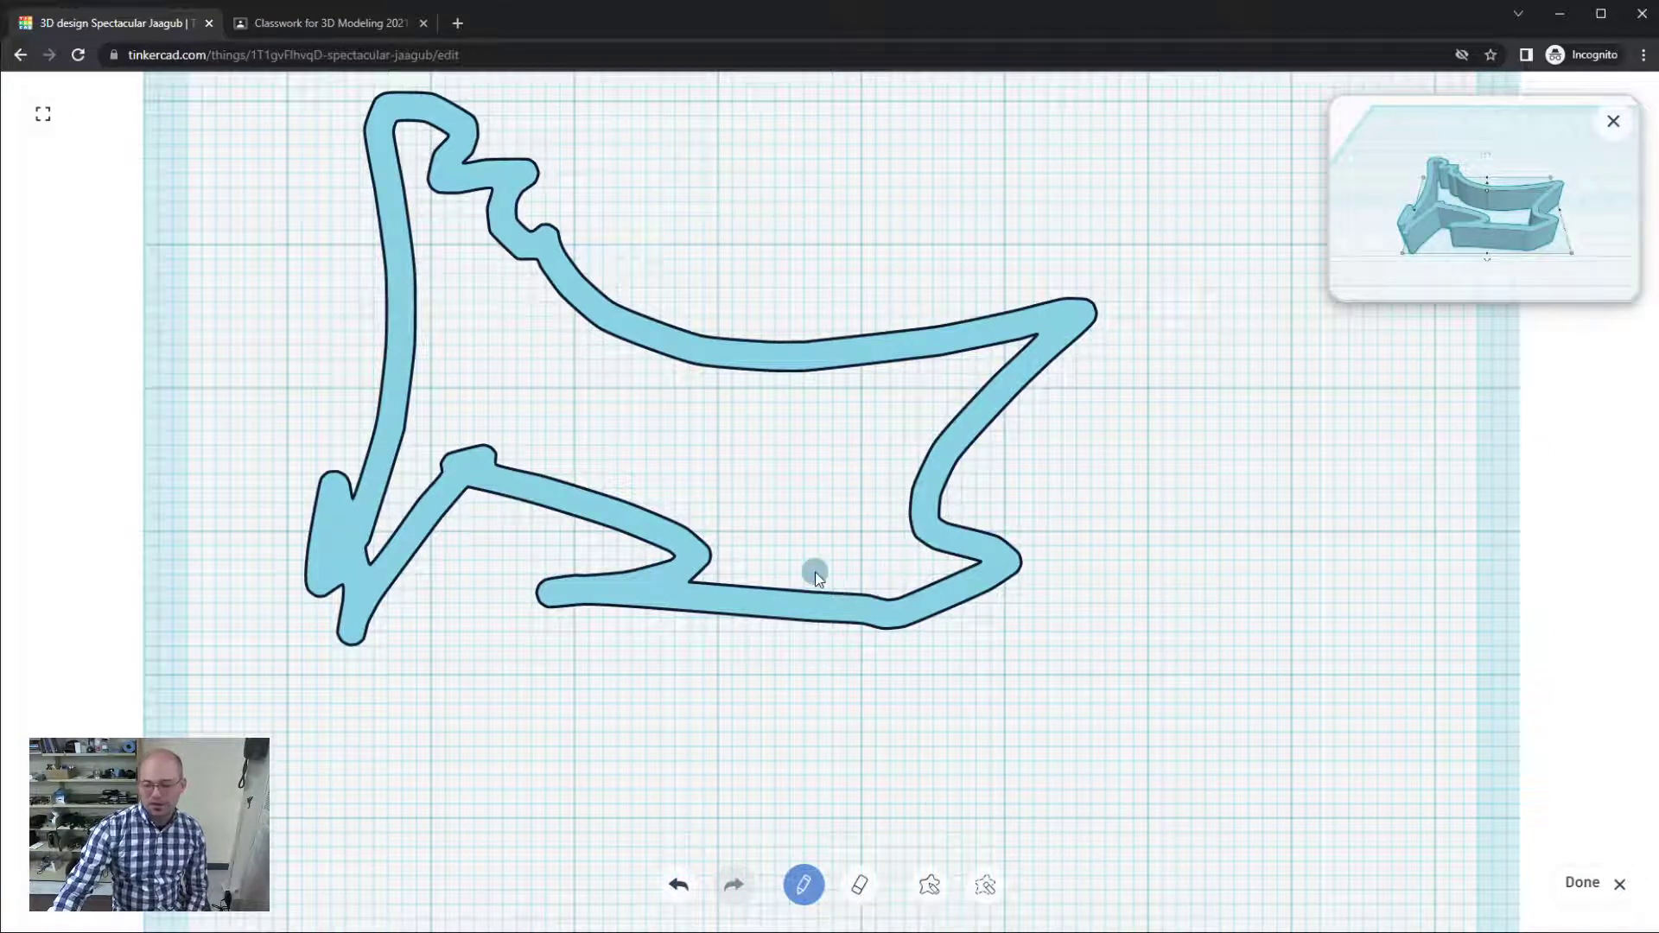
{"action": "left_click", "coordinate": [1579, 883]}
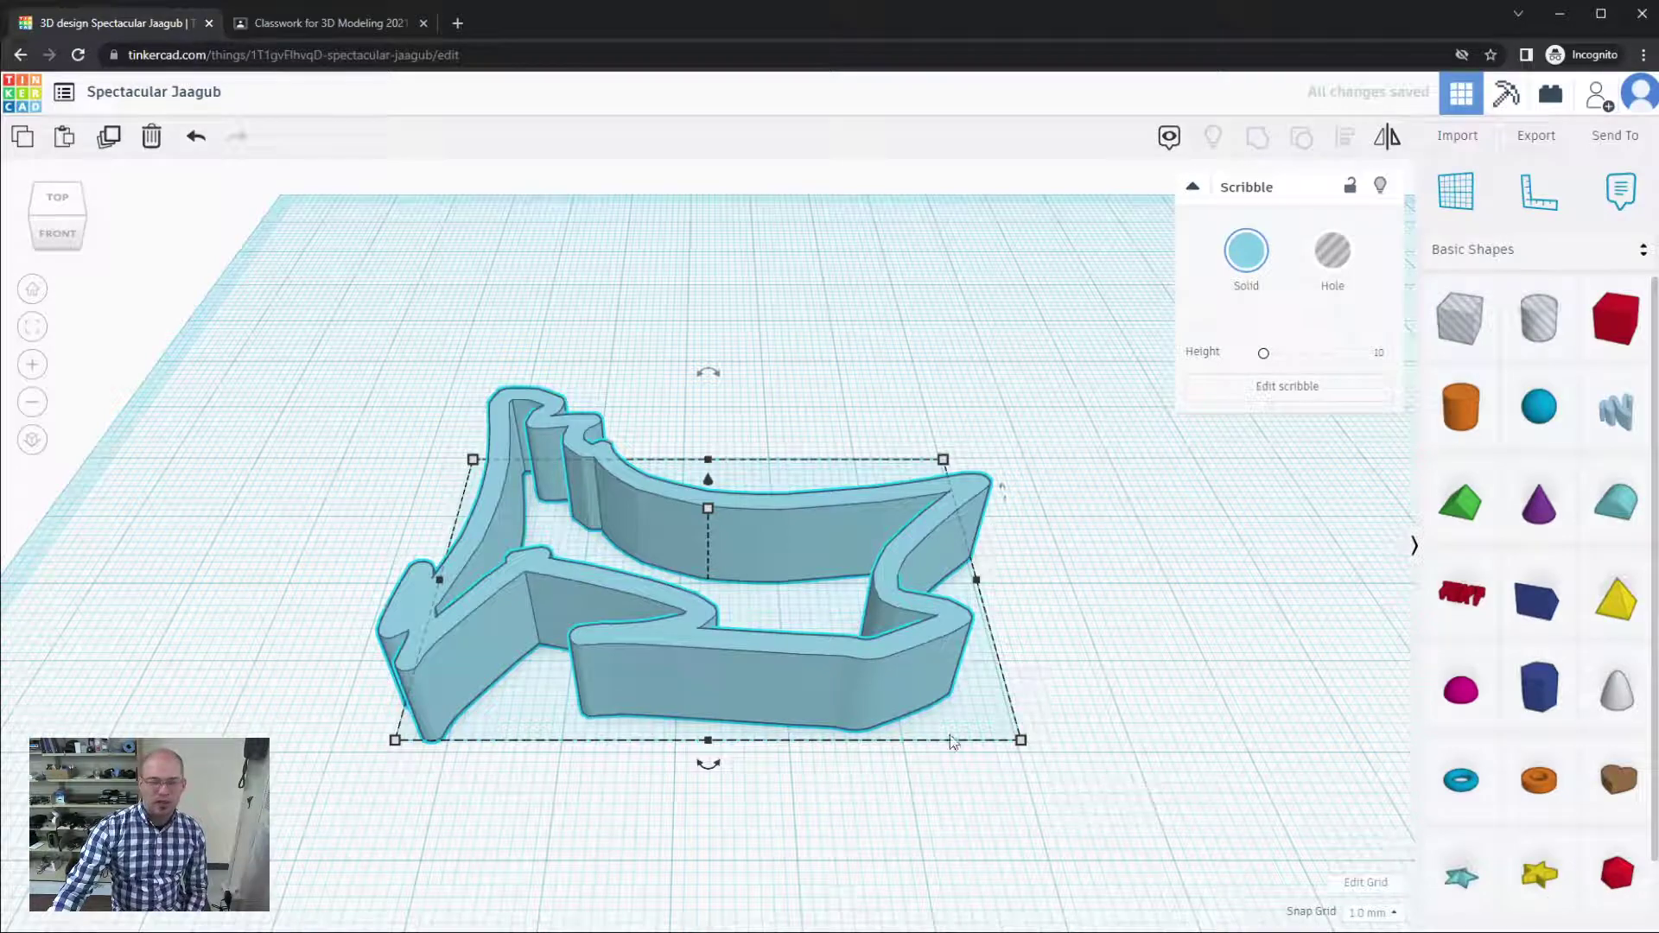
{"action": "scroll", "coordinate": [392, 493], "scroll_direction": "down", "scroll_amount": 2}
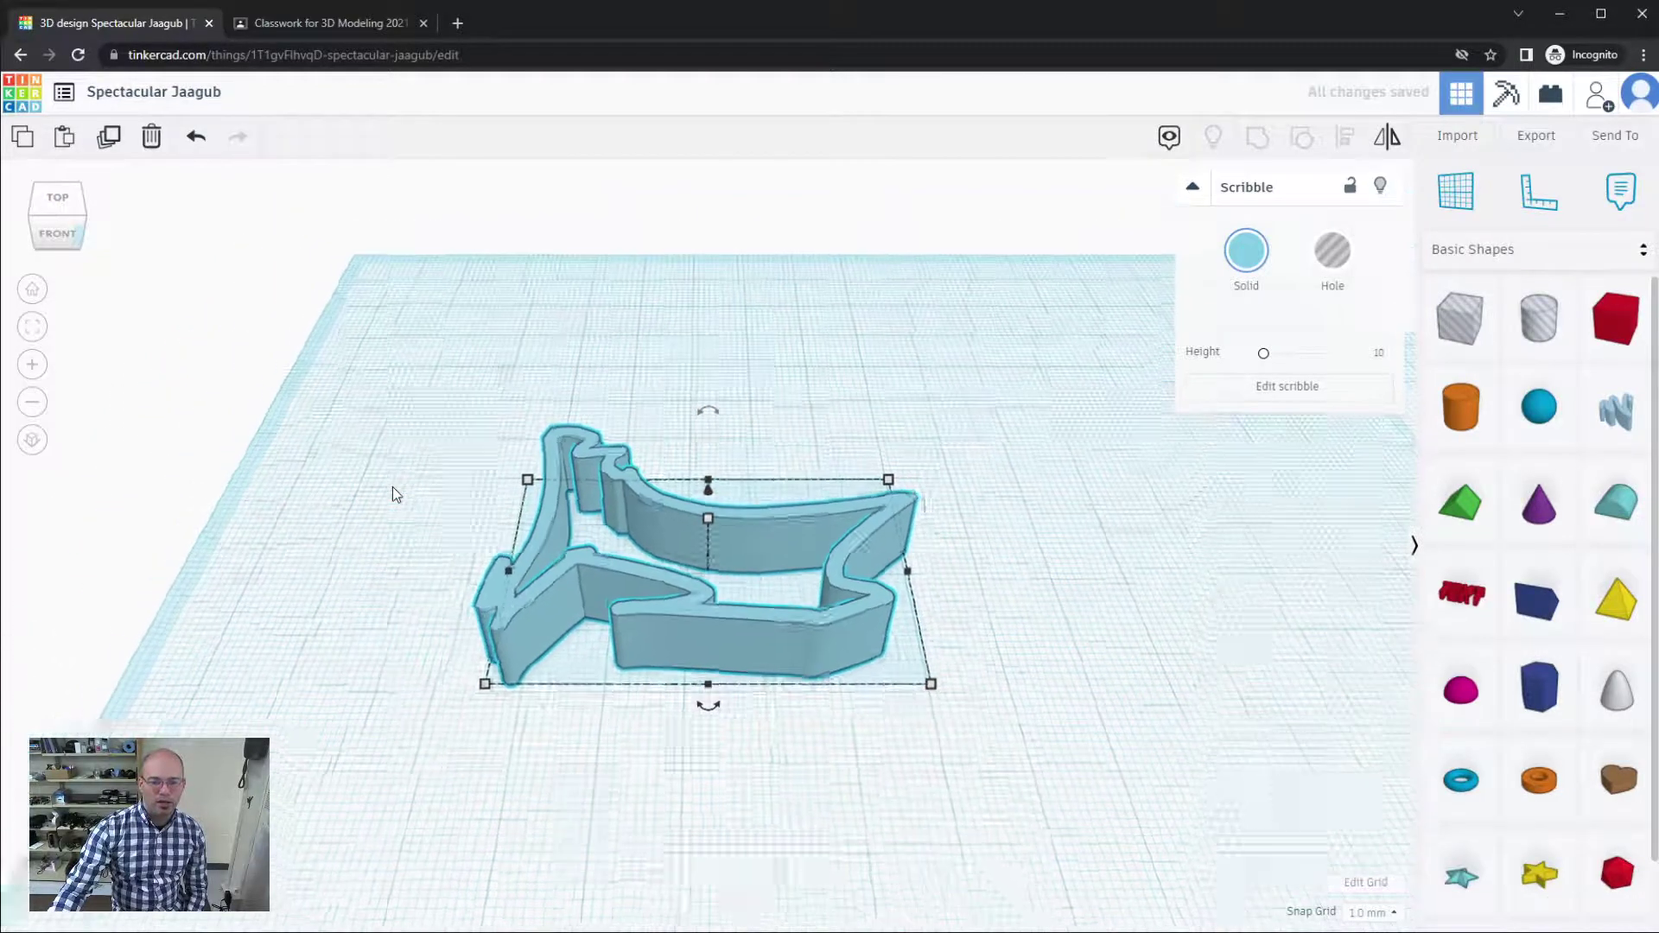
{"action": "scroll", "coordinate": [816, 770], "scroll_direction": "down", "scroll_amount": 3}
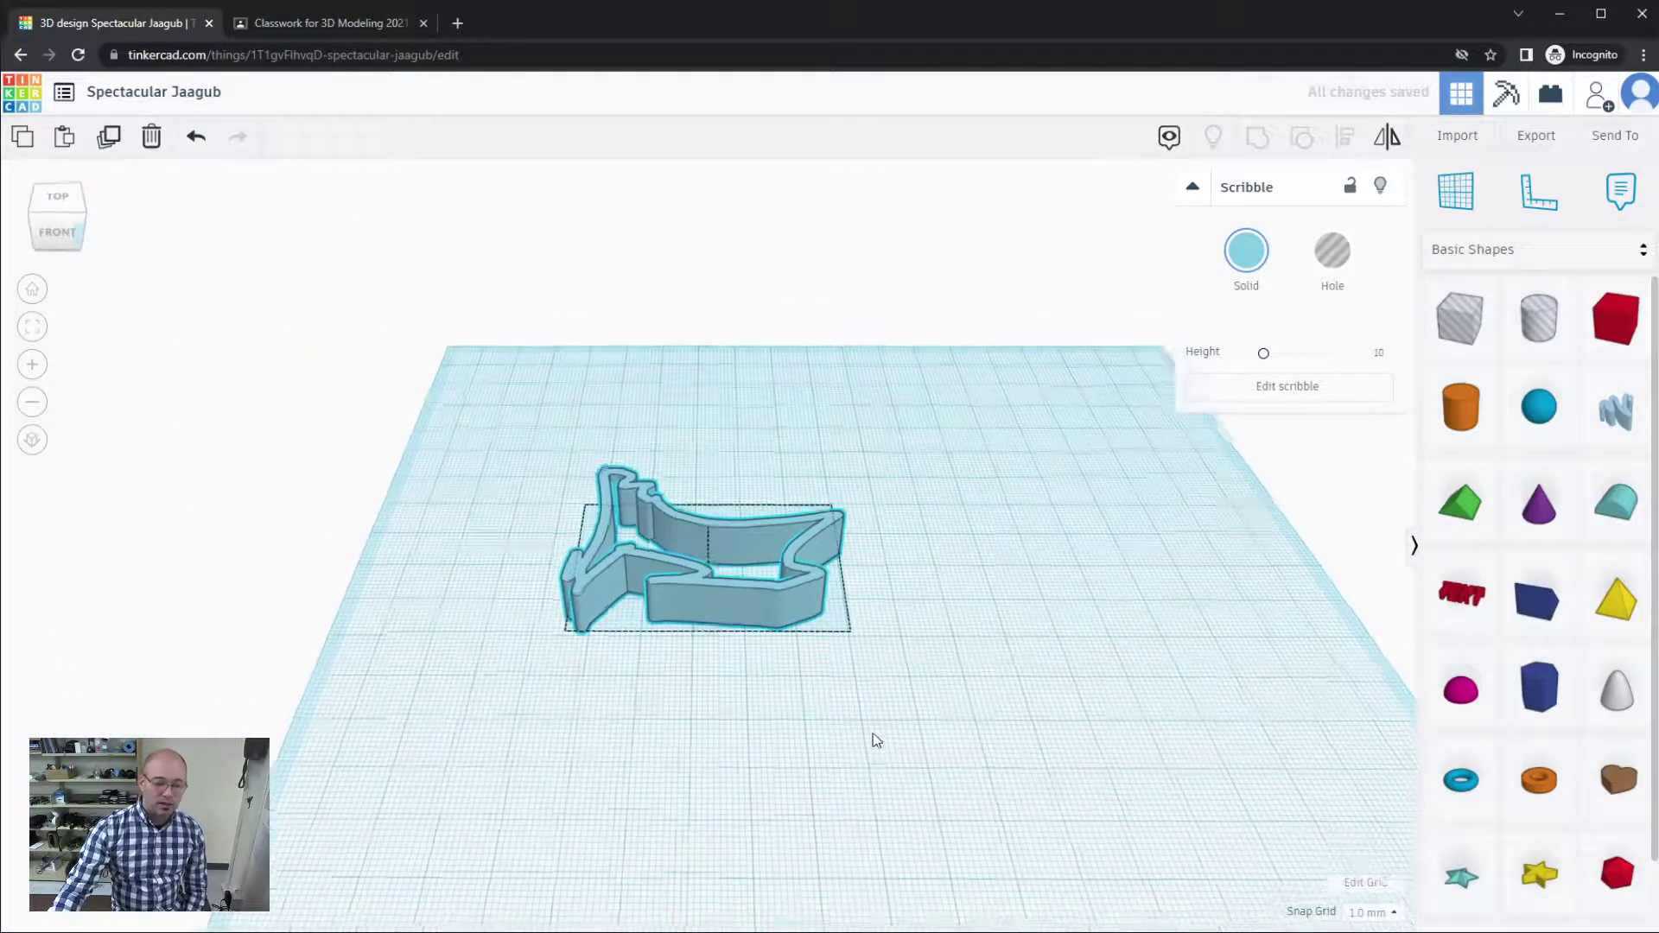
{"action": "left_click", "coordinate": [877, 752]}
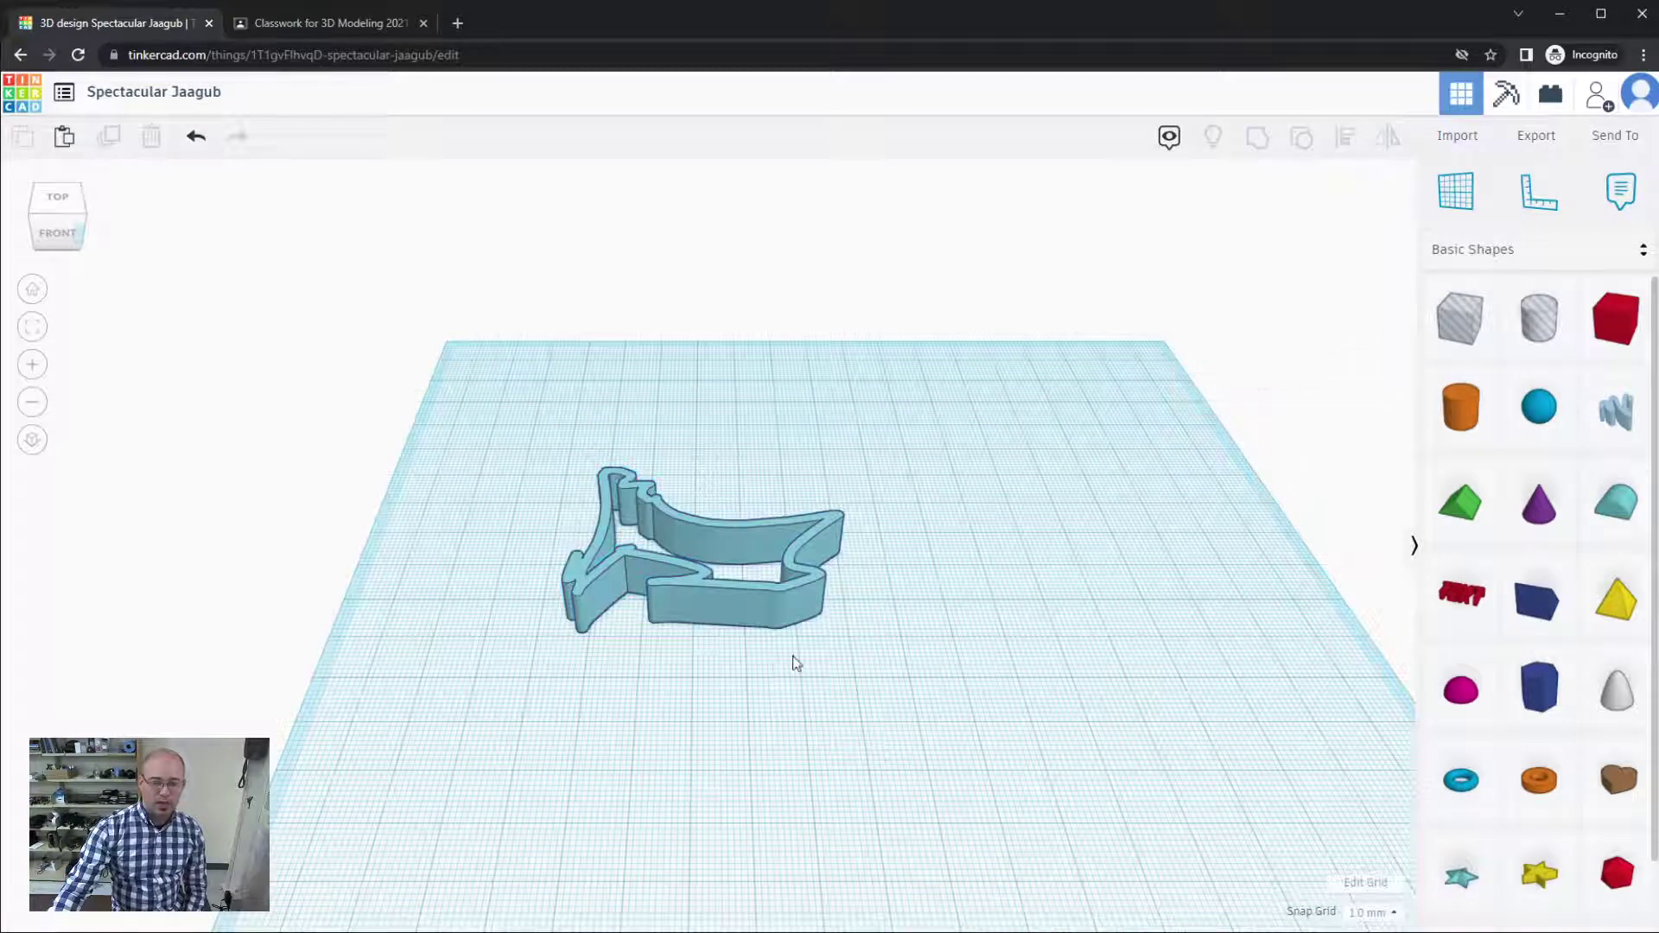
Step: Mirror the scribble left to right
{"action": "left_click", "coordinate": [762, 608]}
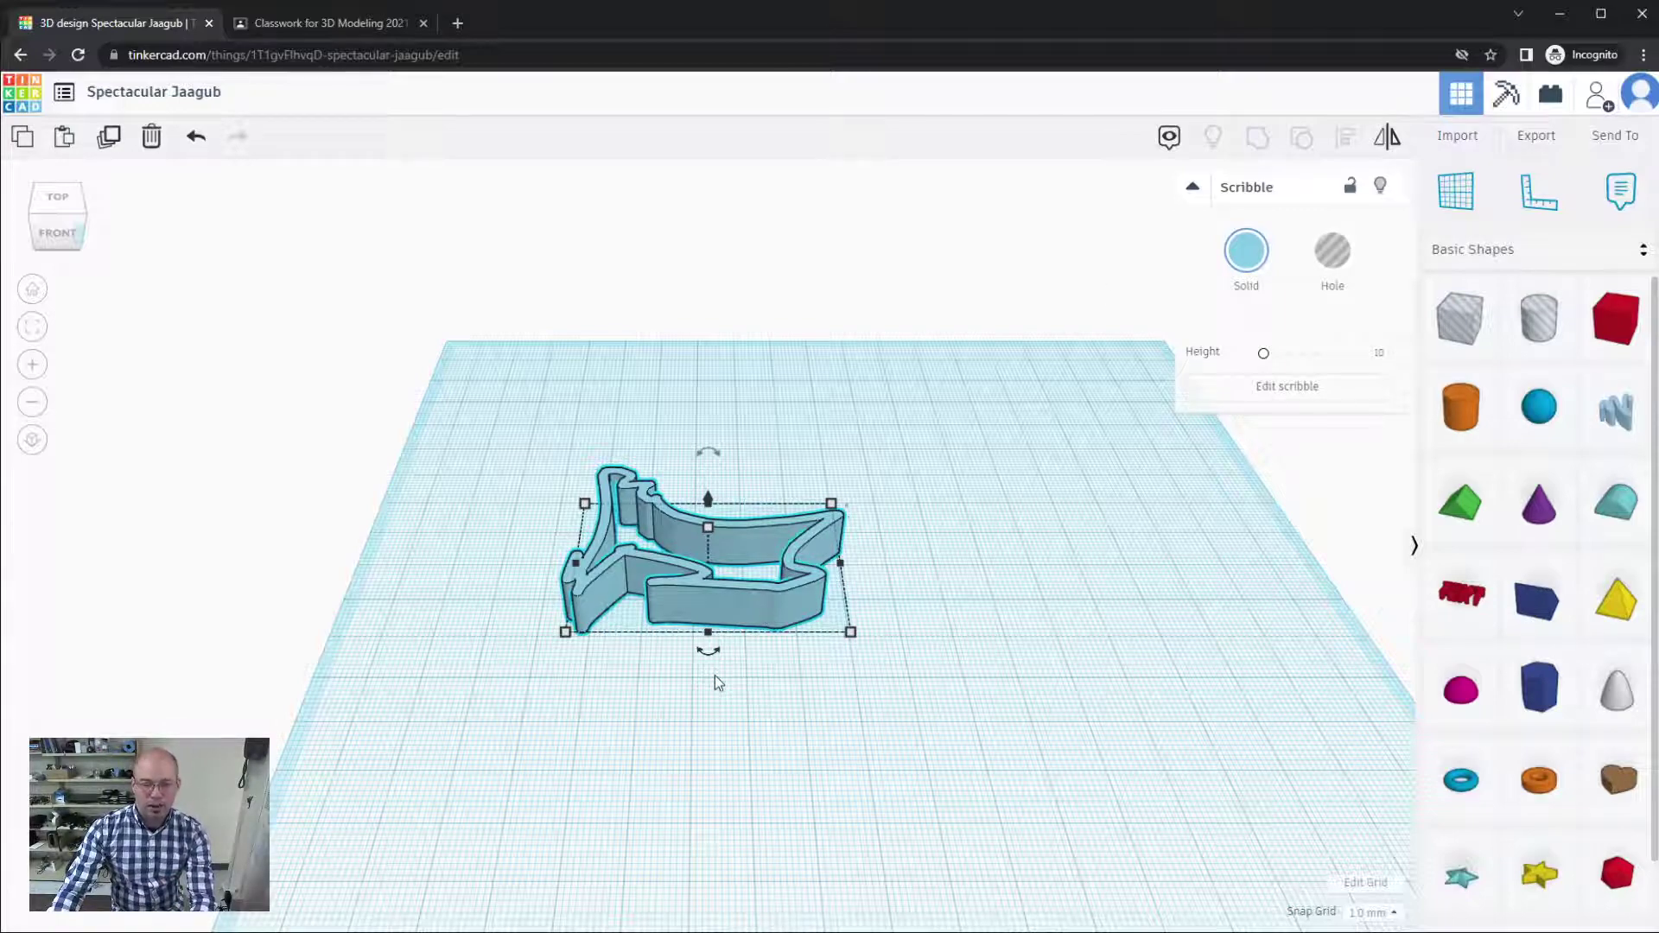
{"action": "key", "text": "m"}
{"action": "right_click_drag", "start_coordinate": [775, 723], "coordinate": [783, 750]}
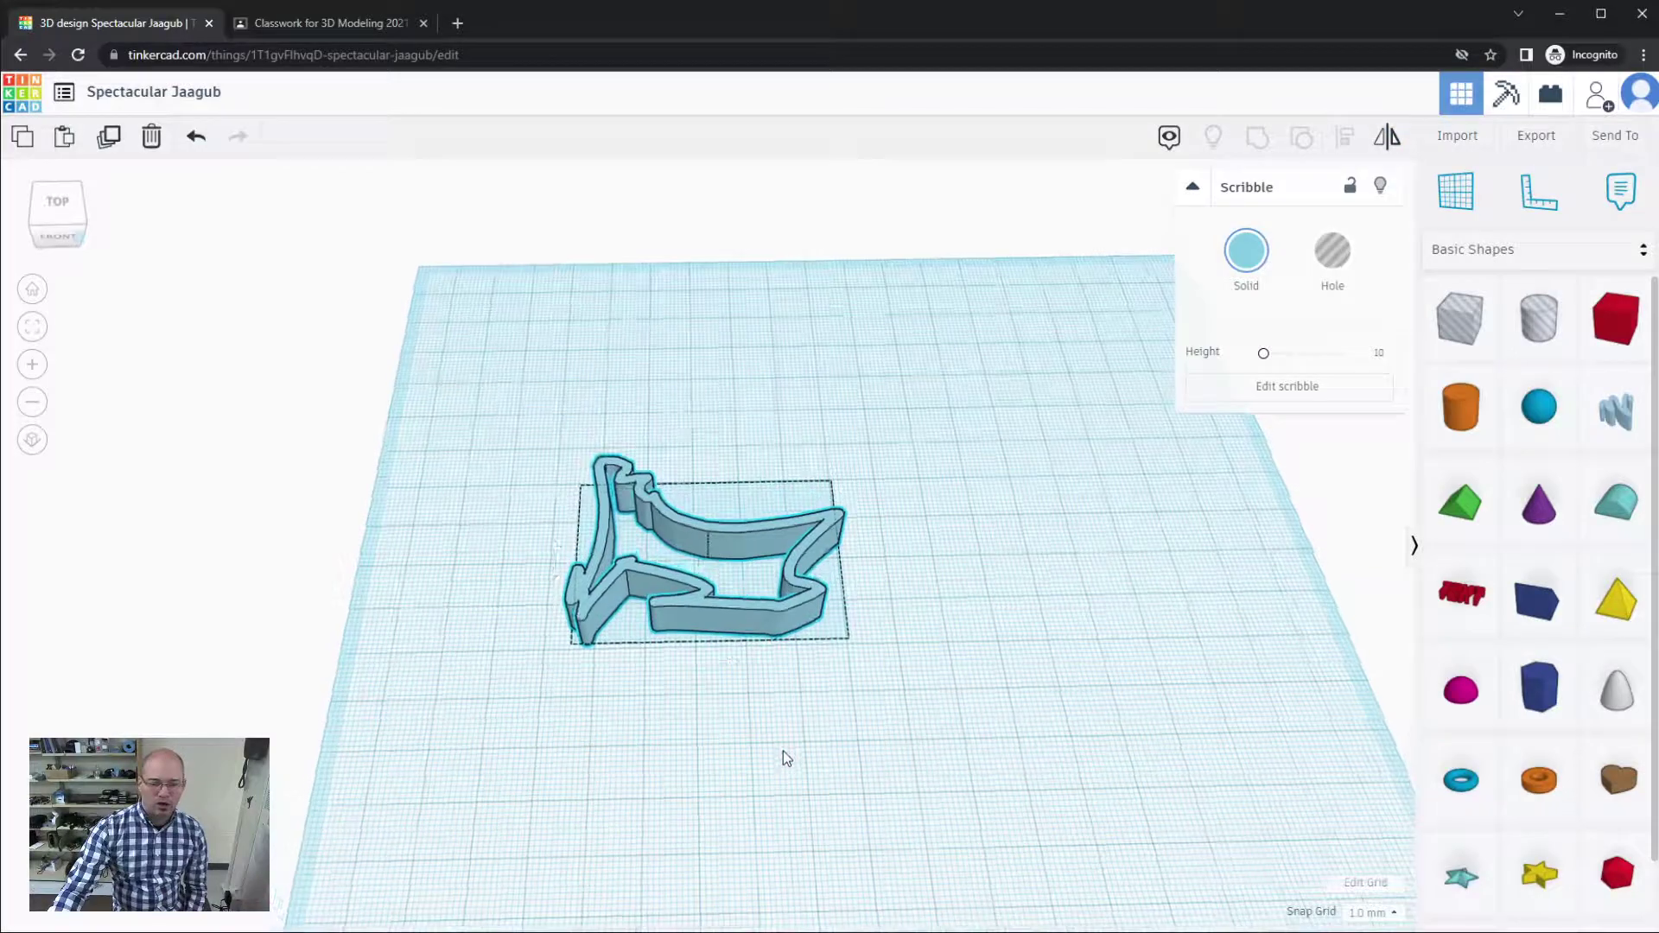
{"action": "left_click", "coordinate": [710, 669]}
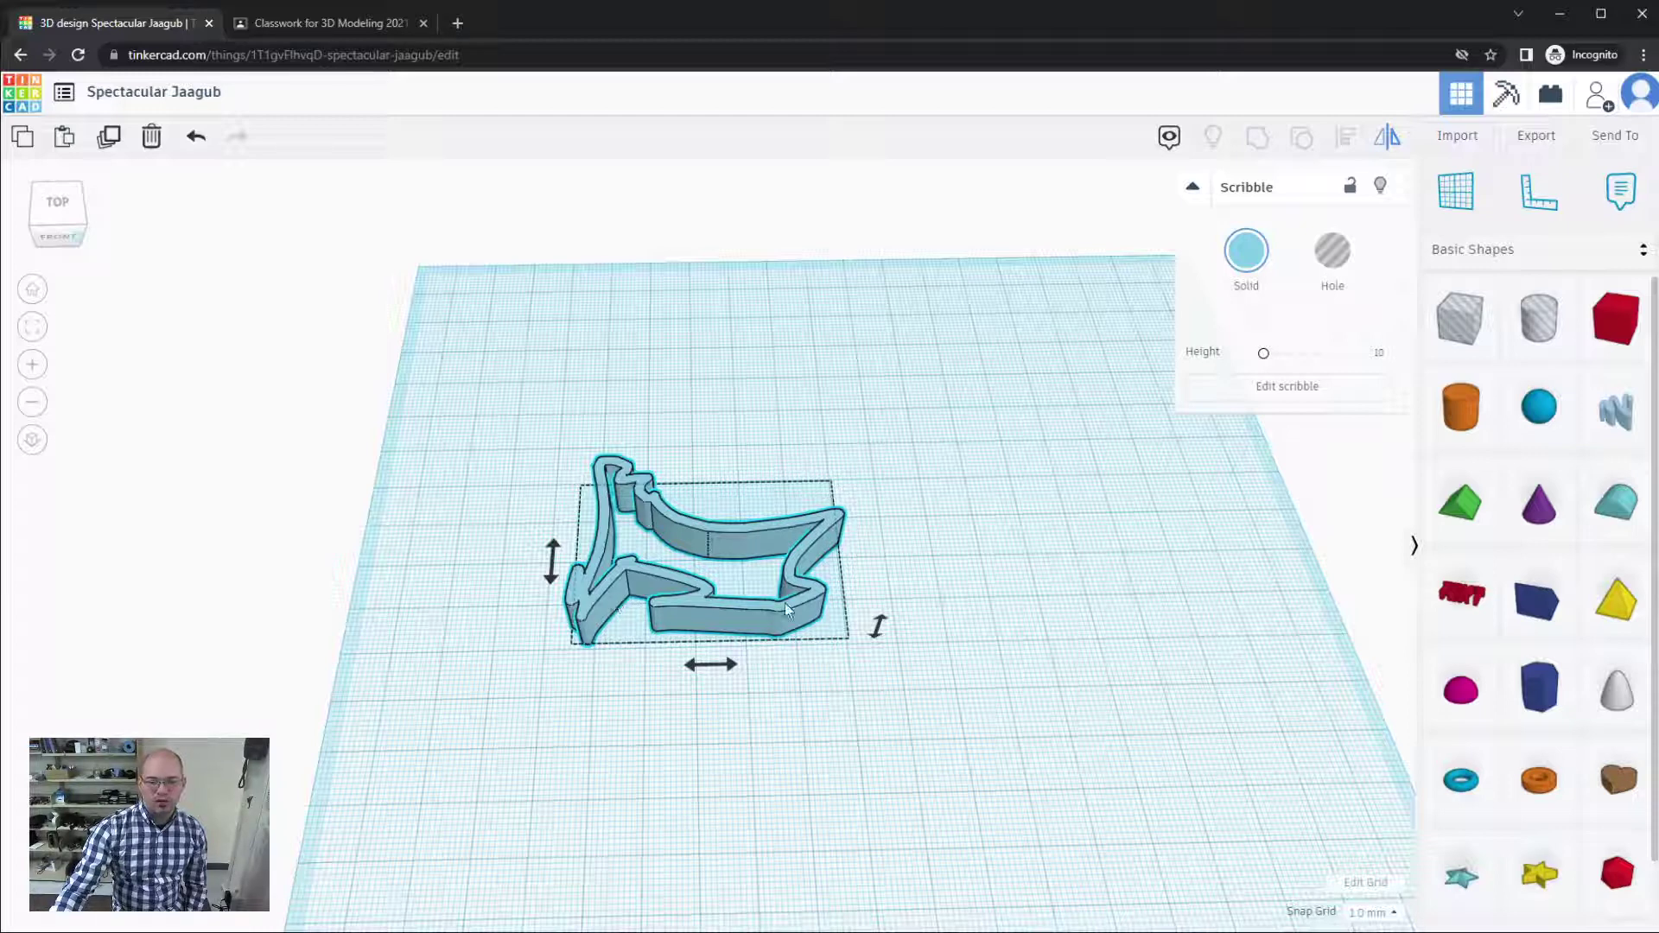
{"action": "left_click", "coordinate": [735, 665]}
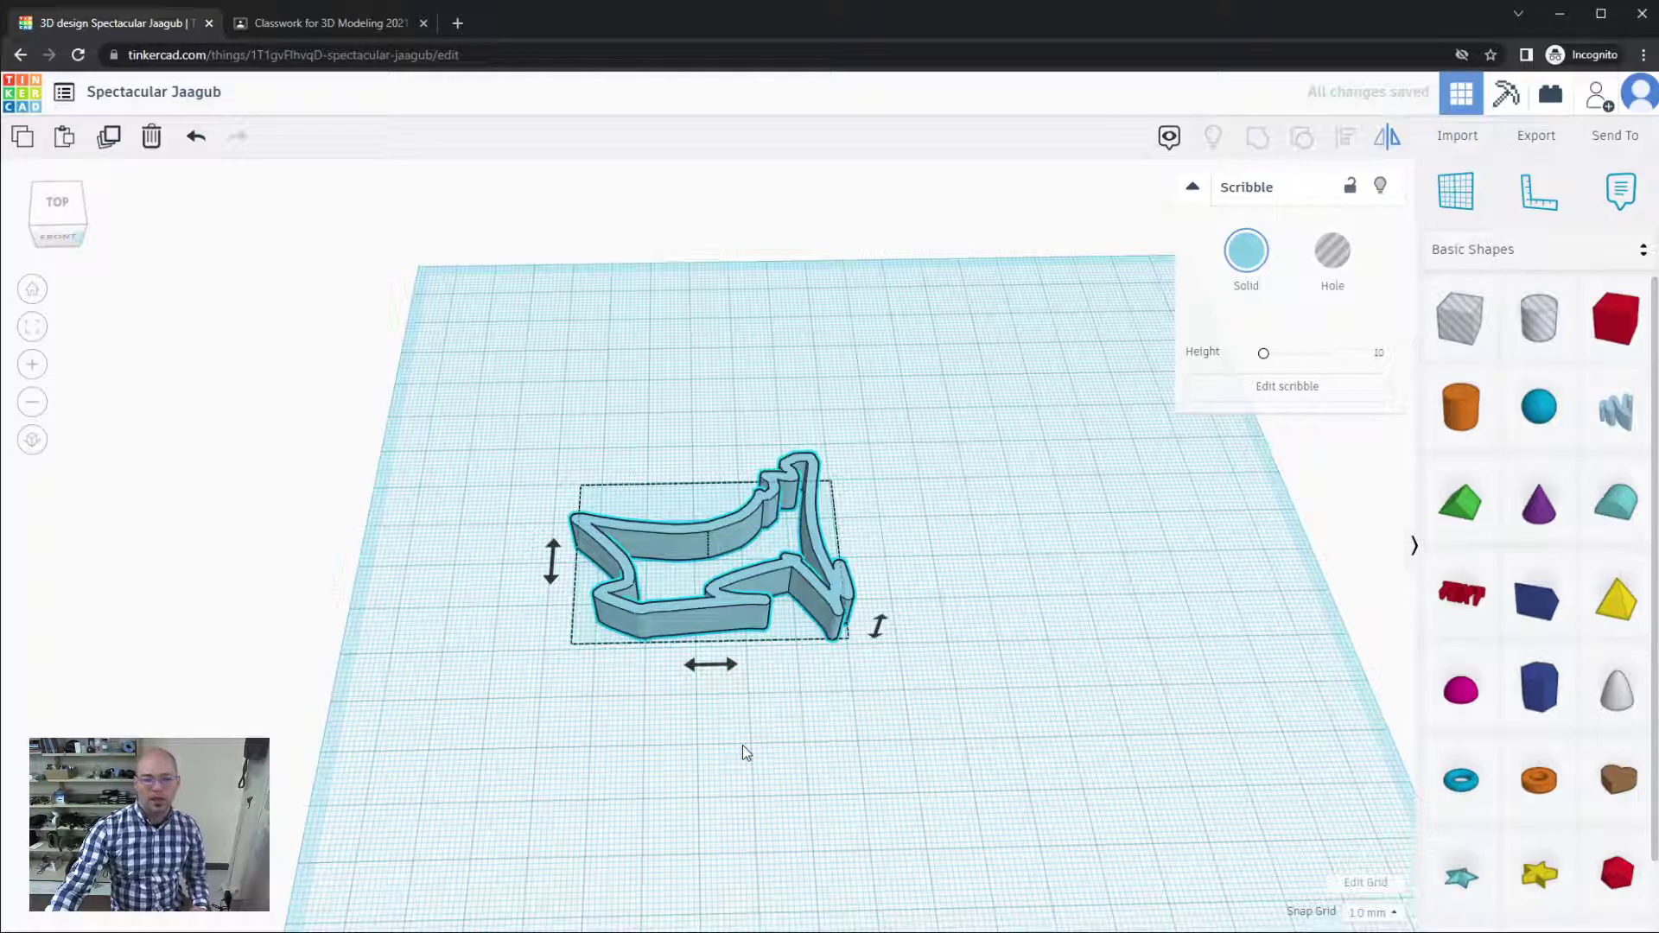
Step: Mirror the scribble front to back and try the vertical mirror as well
{"action": "left_click", "coordinate": [551, 563]}
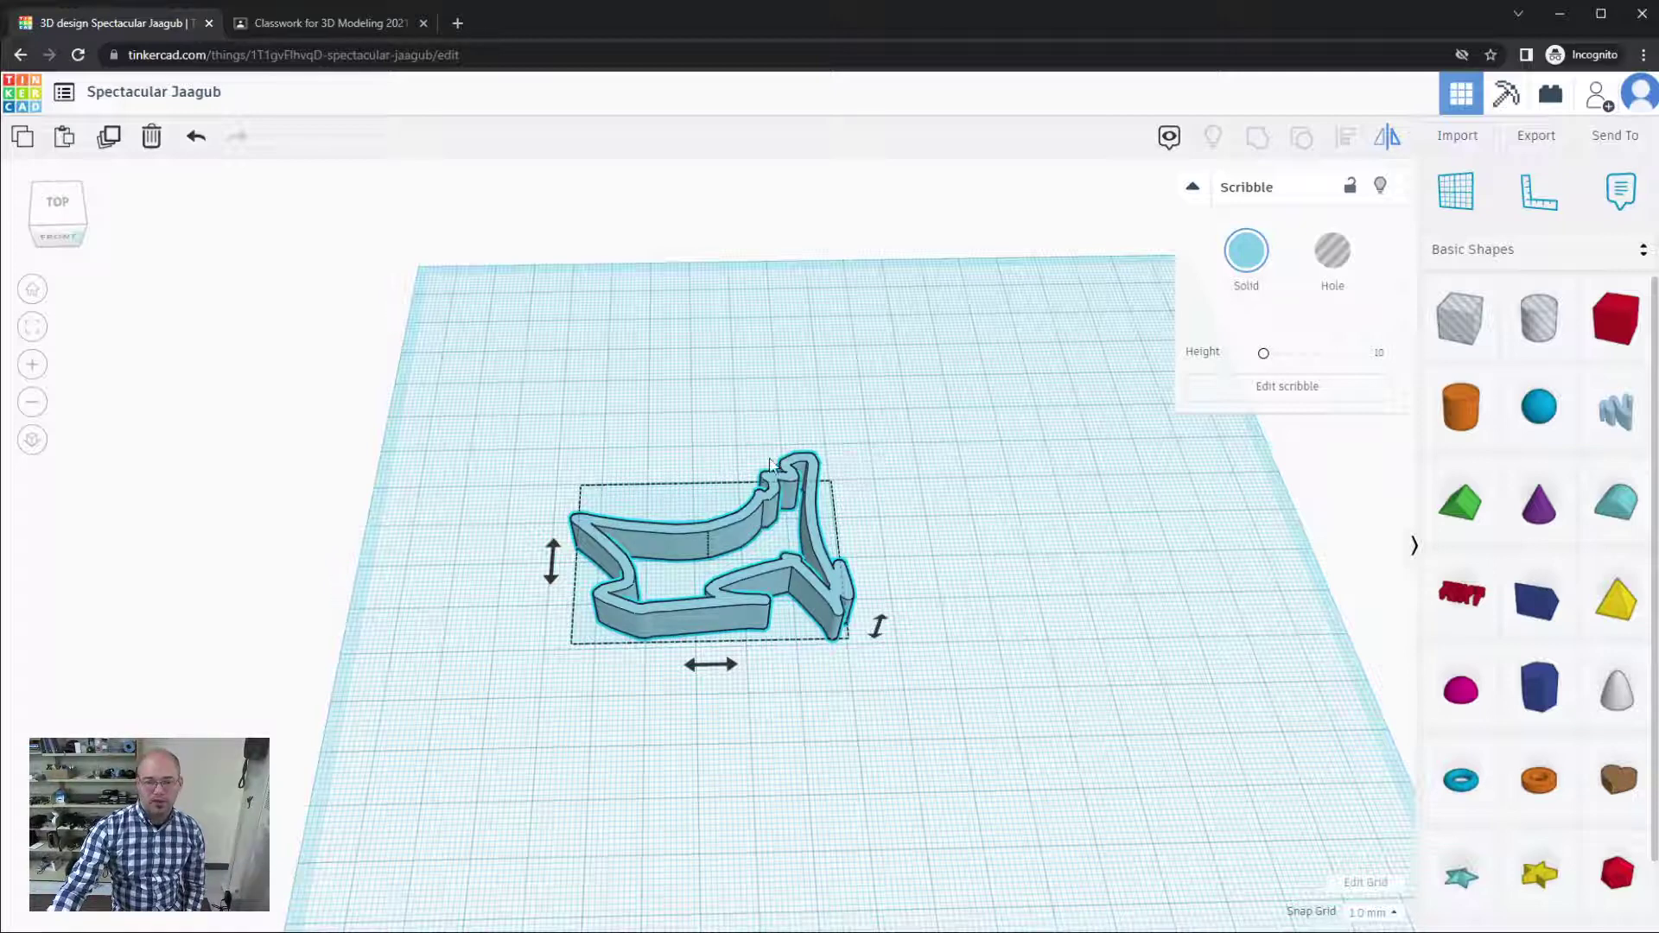
{"action": "left_click", "coordinate": [551, 562]}
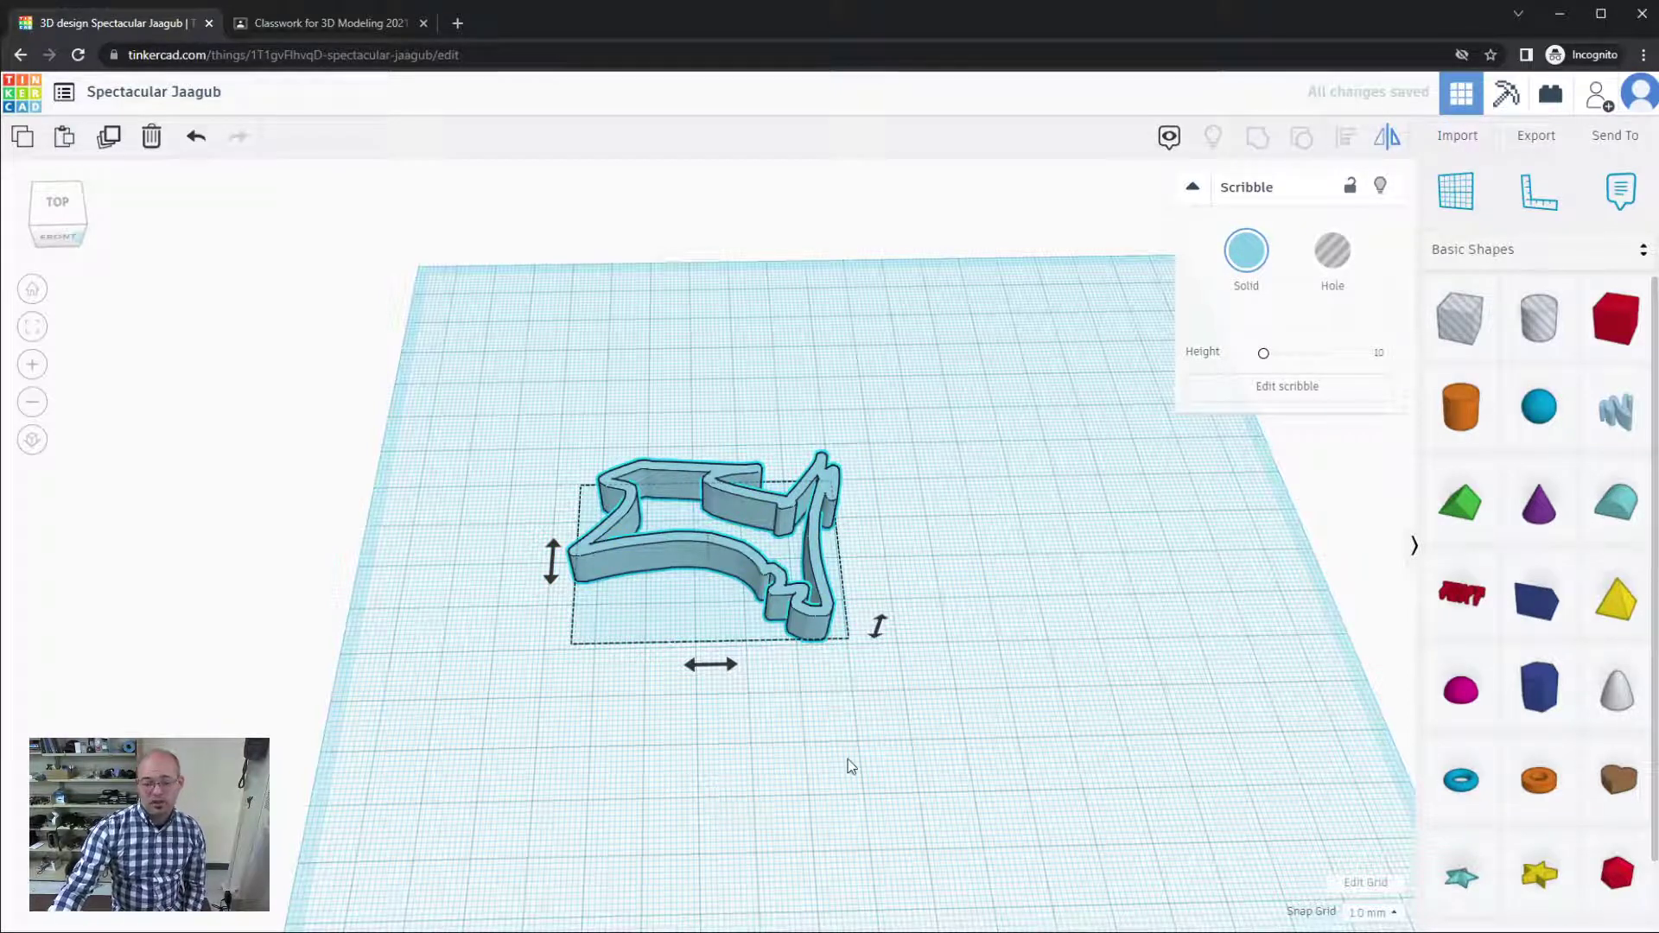
{"action": "left_click", "coordinate": [880, 630]}
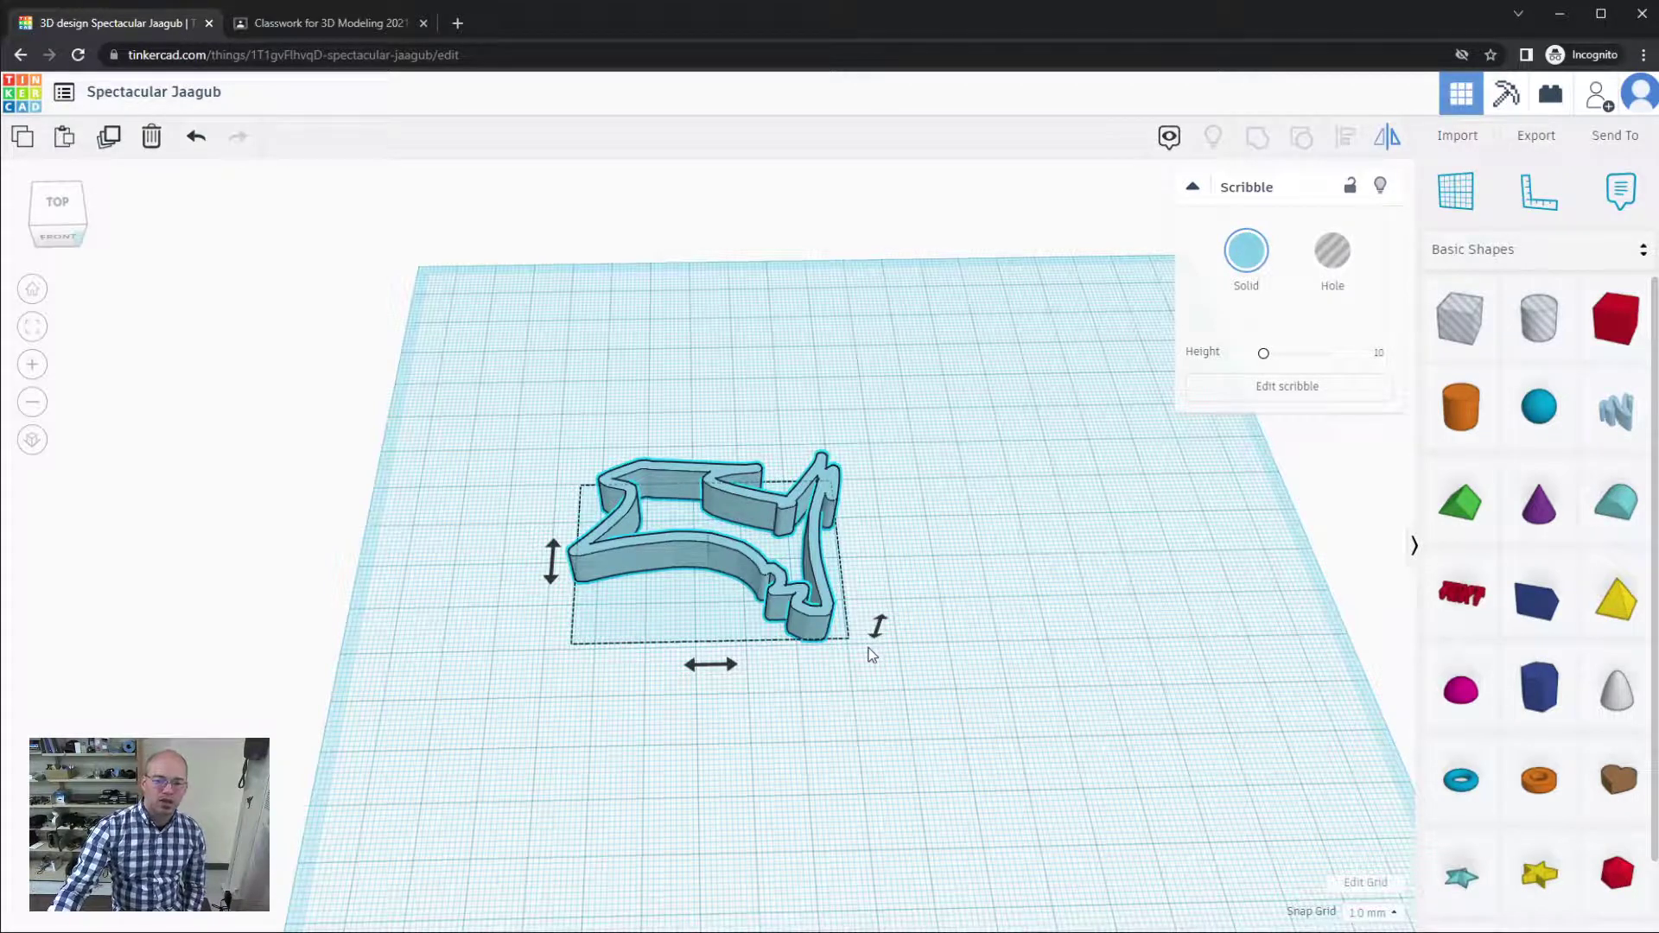
Step: Mirror the scribble back along both horizontal directions, and repeat both flips
{"action": "left_click", "coordinate": [714, 666]}
{"action": "left_click", "coordinate": [552, 571]}
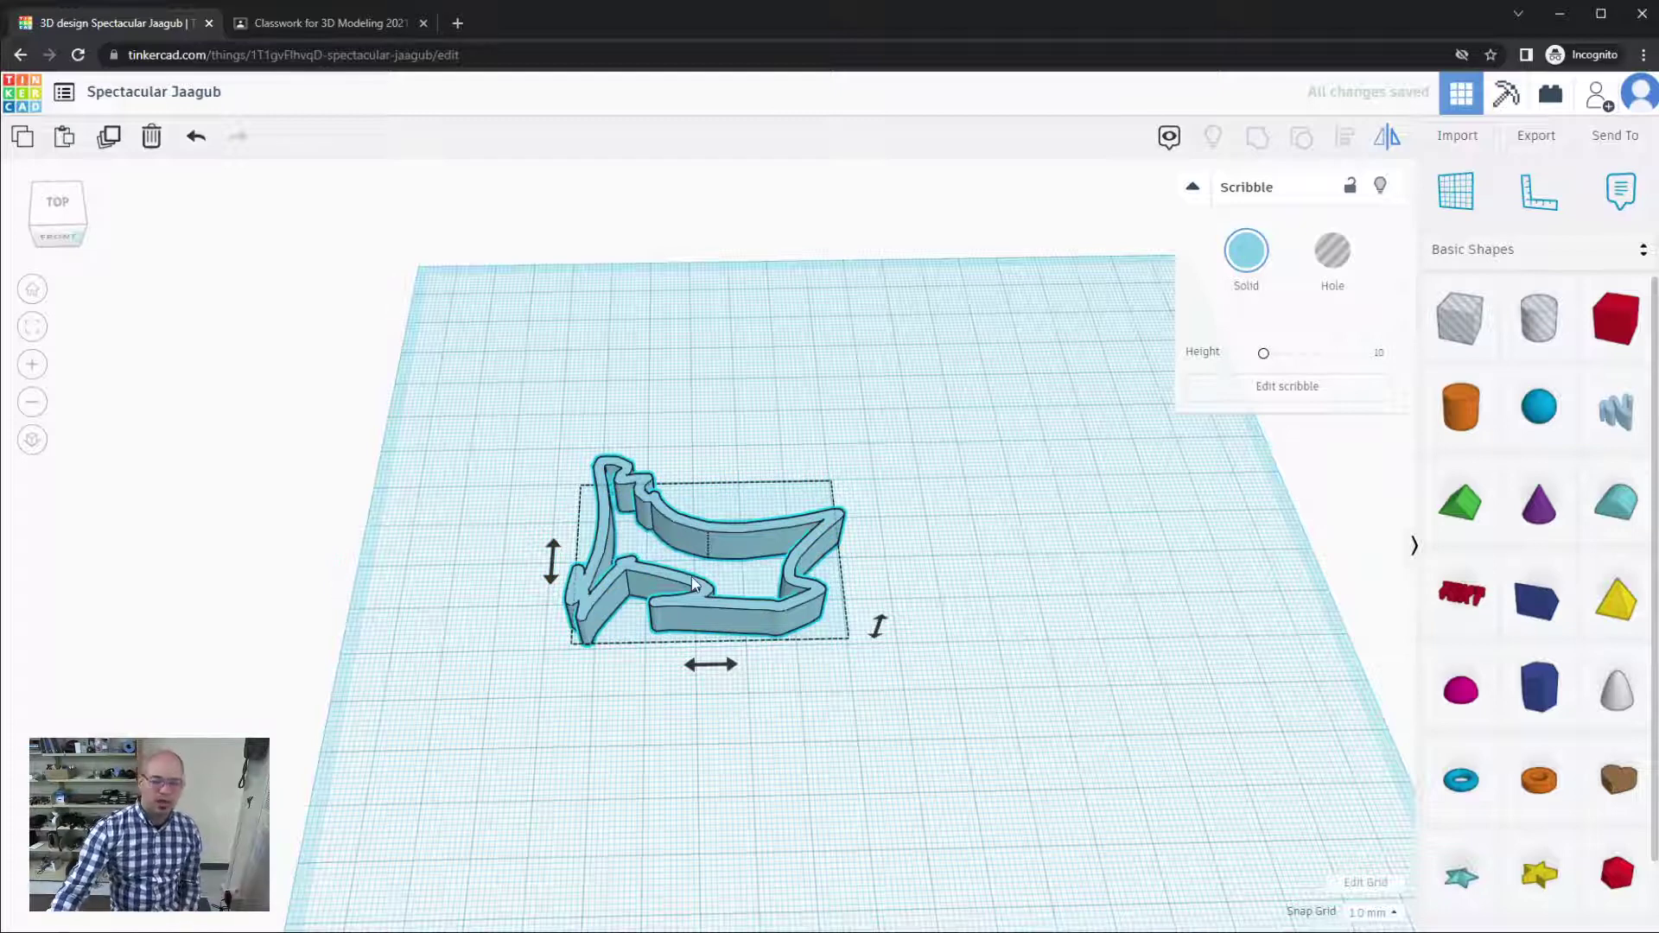
{"action": "left_click", "coordinate": [736, 667]}
{"action": "left_click", "coordinate": [552, 562]}
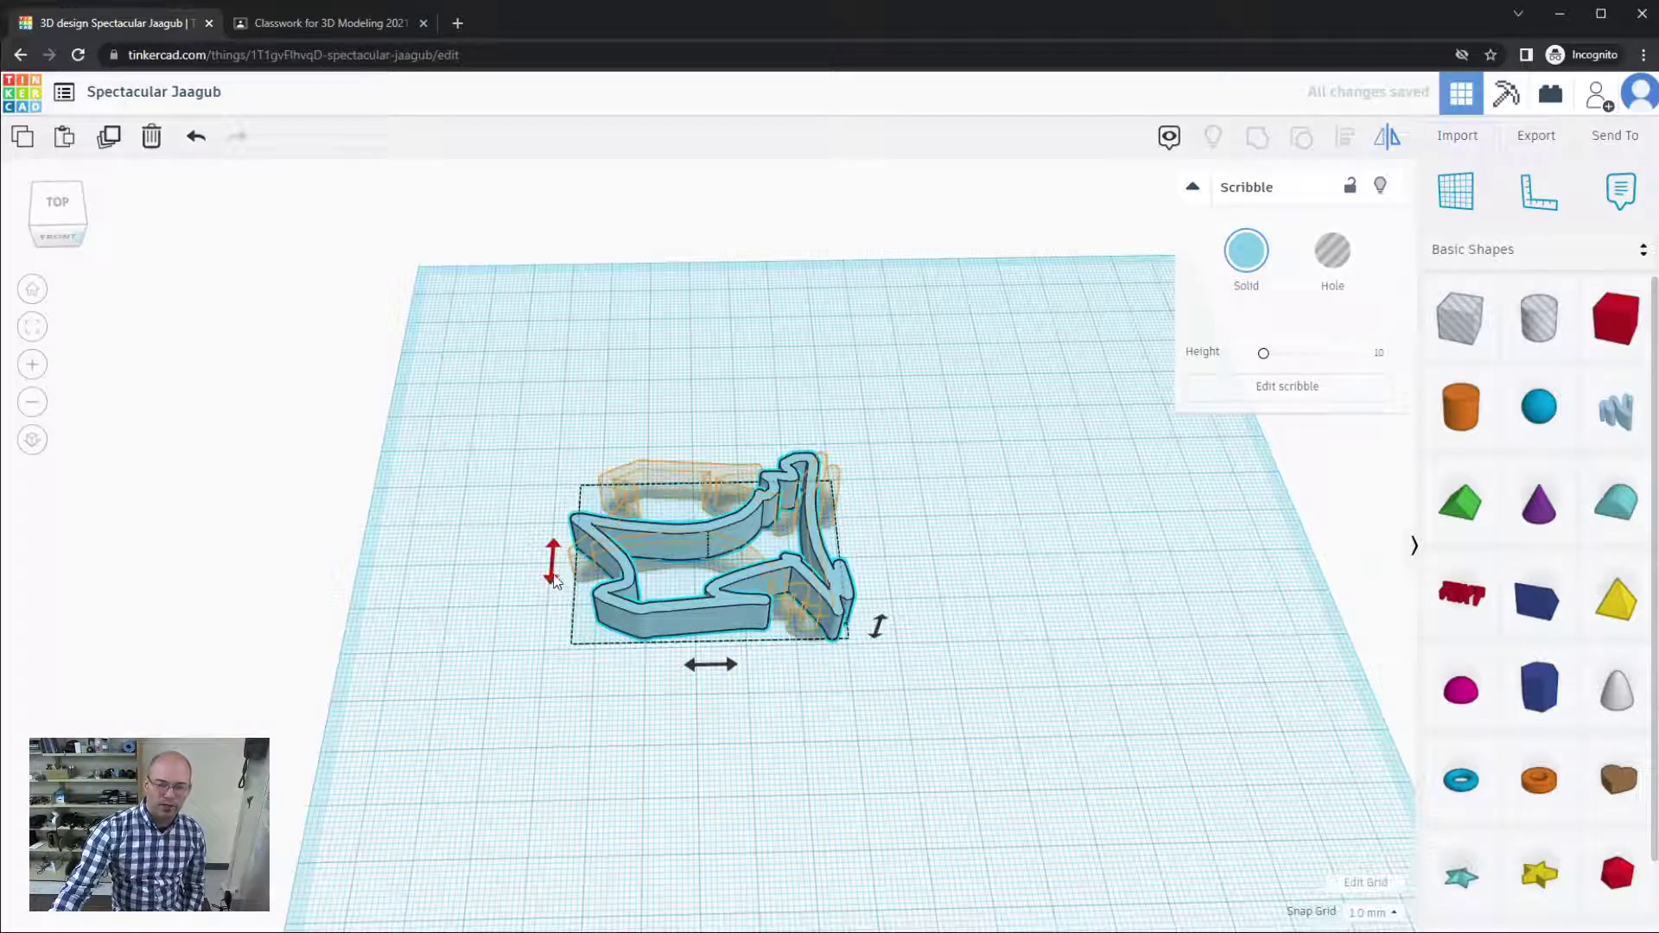
{"action": "left_click", "coordinate": [966, 730]}
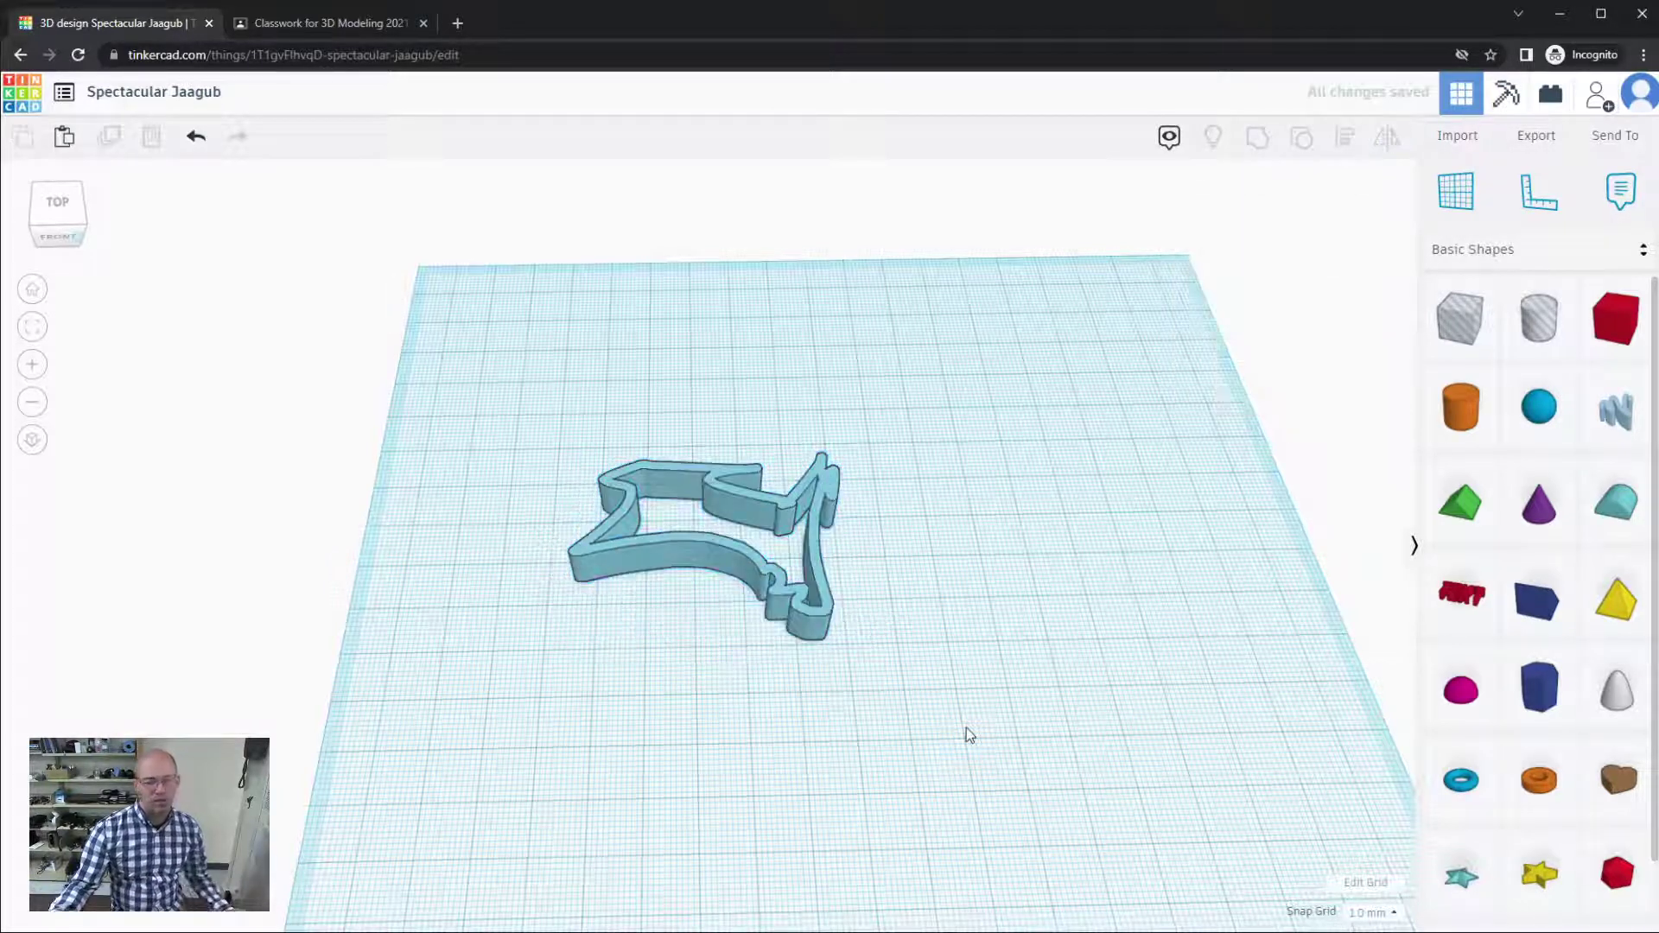